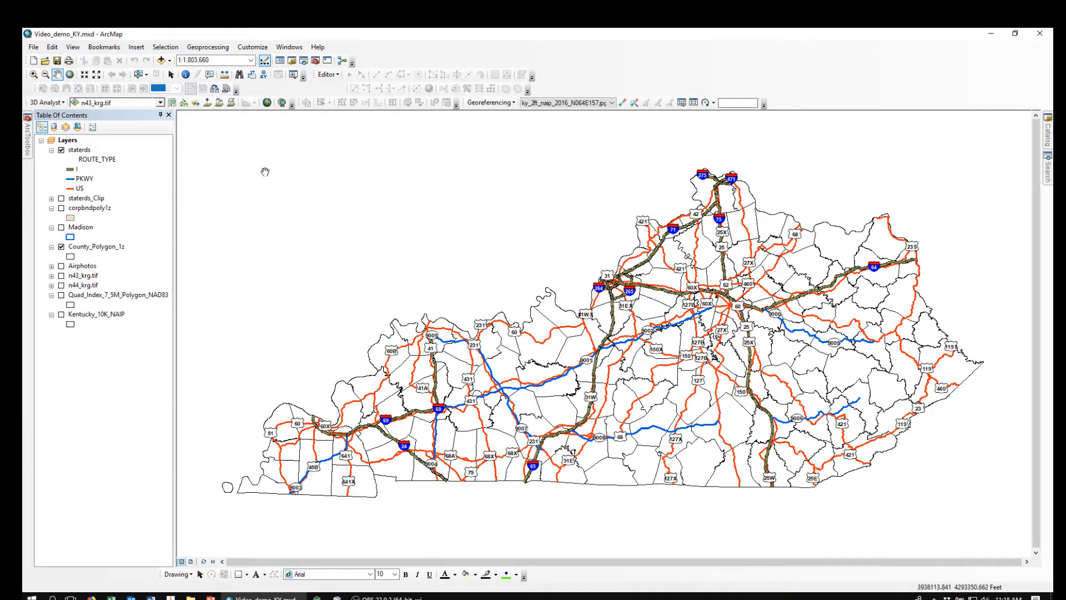
# - Collapse the staterds layer's legend and open the attribute table of the County_Polygon_1z layer
pyautogui.click(52, 154)
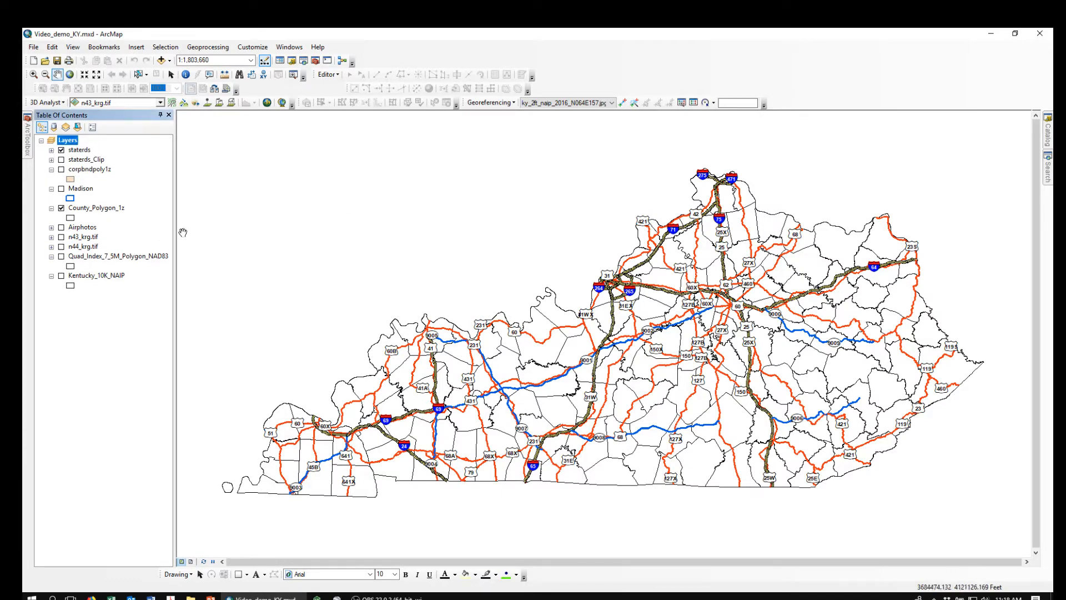
pyautogui.click(86, 209)
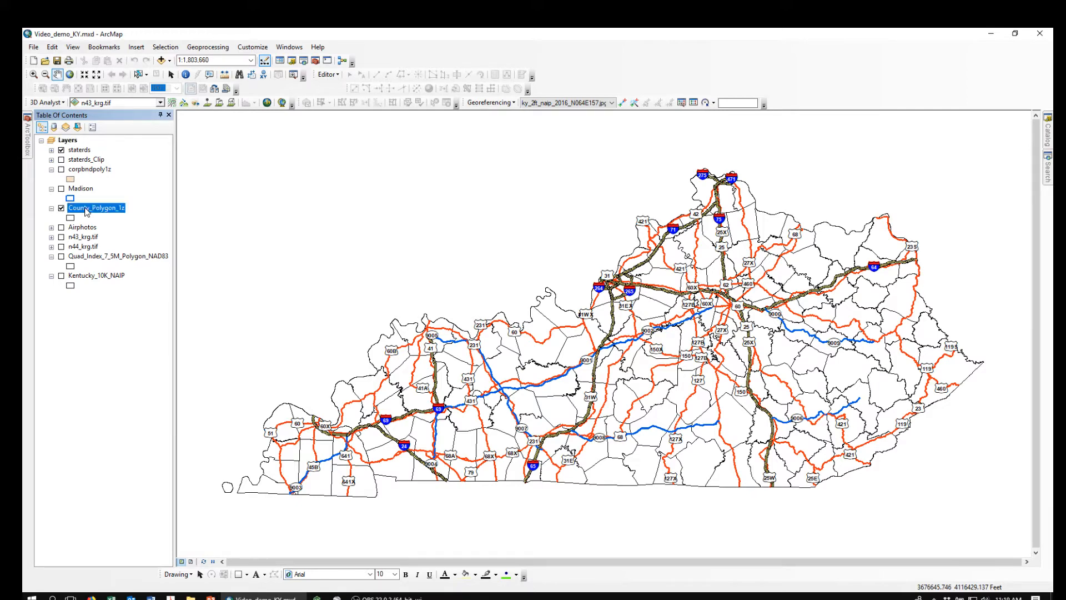
pyautogui.rightClick(82, 209)
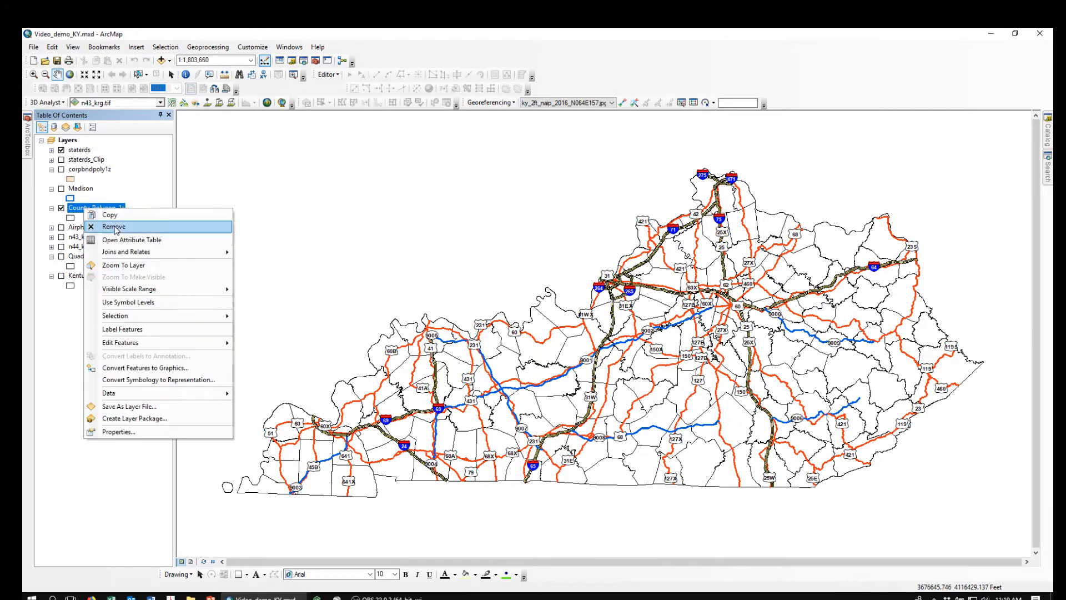
pyautogui.click(133, 243)
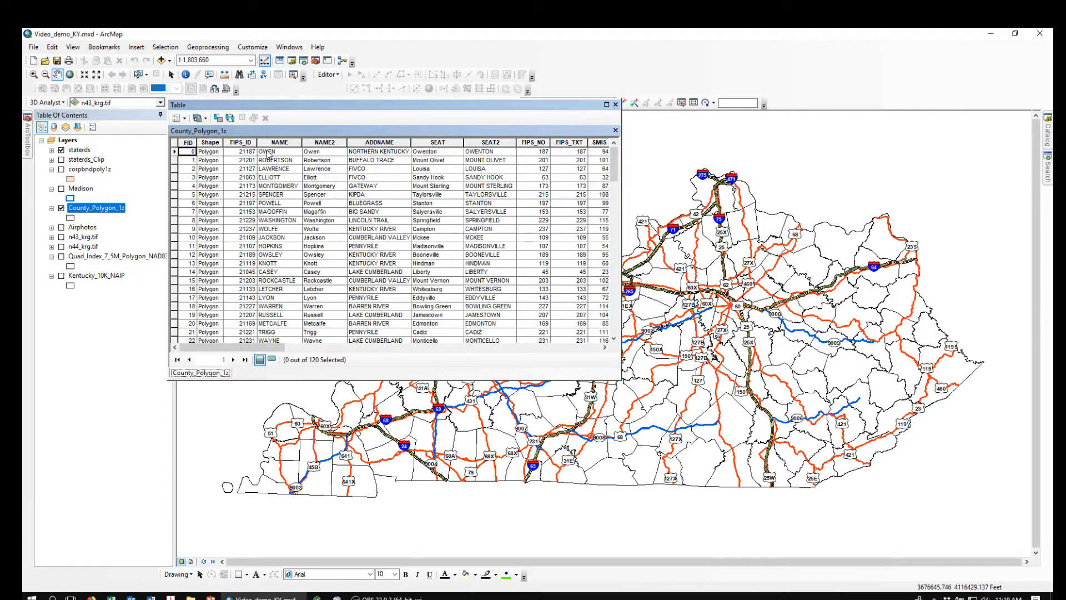
# - Examine the county table's fields from NAME through the region, population and change columns to MILES_SQ, and close the table
pyautogui.click(268, 153)
pyautogui.press('Tab')
pyautogui.press('Tab')
pyautogui.press('Tab')
pyautogui.press('Tab')
pyautogui.press('Tab')
pyautogui.press('Tab')
pyautogui.press('Tab')
pyautogui.press('Tab')
pyautogui.press('Tab')
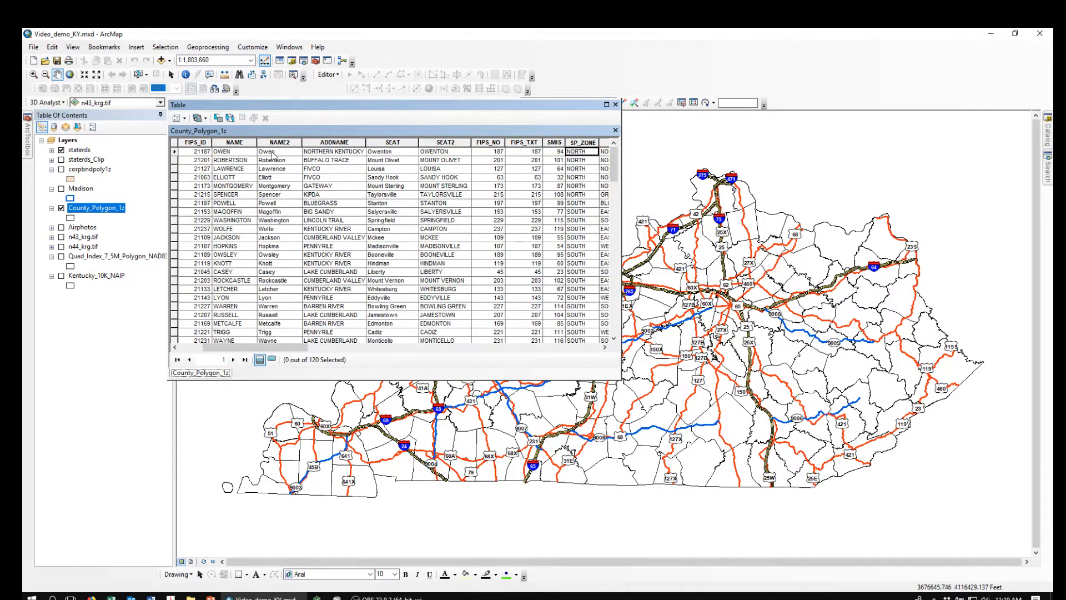
pyautogui.press('Tab')
pyautogui.press('Tab')
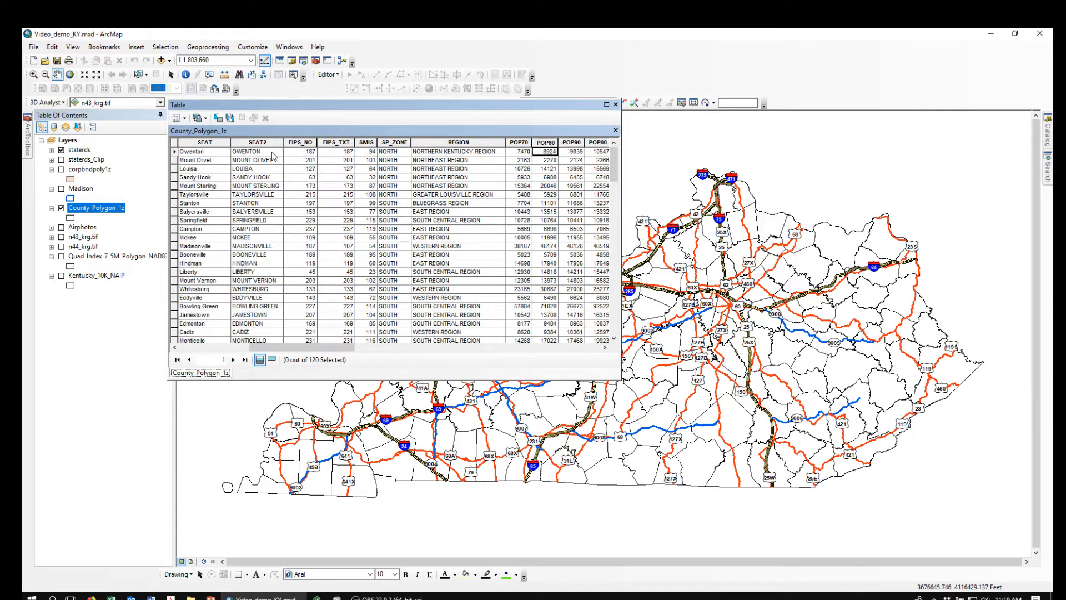
pyautogui.press('Tab')
pyautogui.press('Tab')
pyautogui.press('Tab')
pyautogui.press('Tab')
pyautogui.press('Tab')
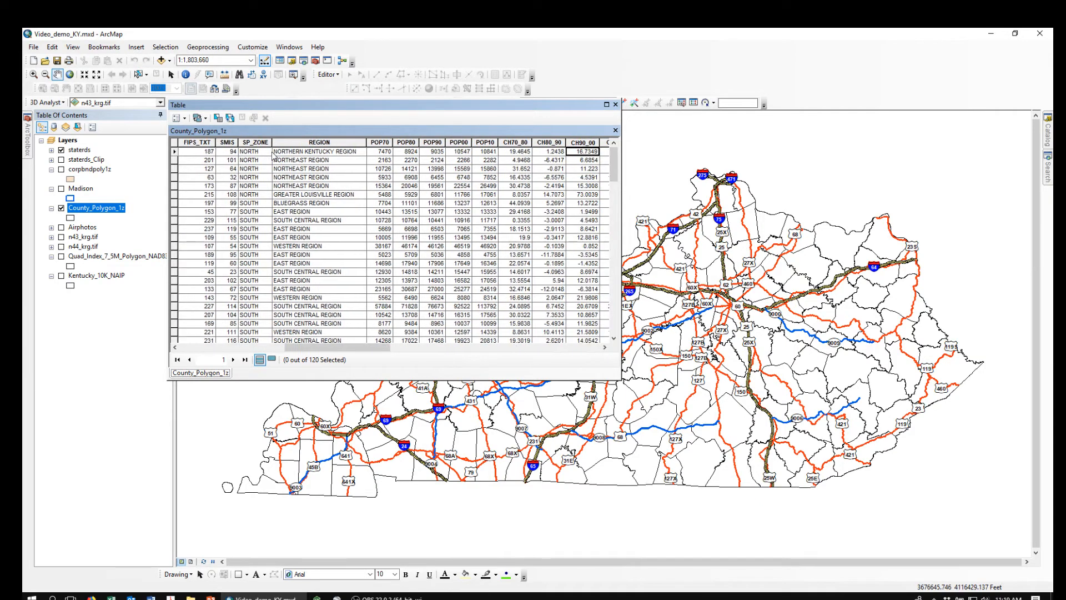
pyautogui.hotkey('shift', 'Tab')
pyautogui.hotkey('shift', 'Tab')
pyautogui.hotkey('shift', 'Tab')
pyautogui.hotkey('shift', 'Tab')
pyautogui.hotkey('shift', 'Tab')
pyautogui.hotkey('shift', 'Tab')
pyautogui.press('Tab')
pyautogui.press('Tab')
pyautogui.press('Tab')
pyautogui.press('Tab')
pyautogui.press('Tab')
pyautogui.press('Tab')
pyautogui.press('Tab')
pyautogui.press('Tab')
pyautogui.press('Tab')
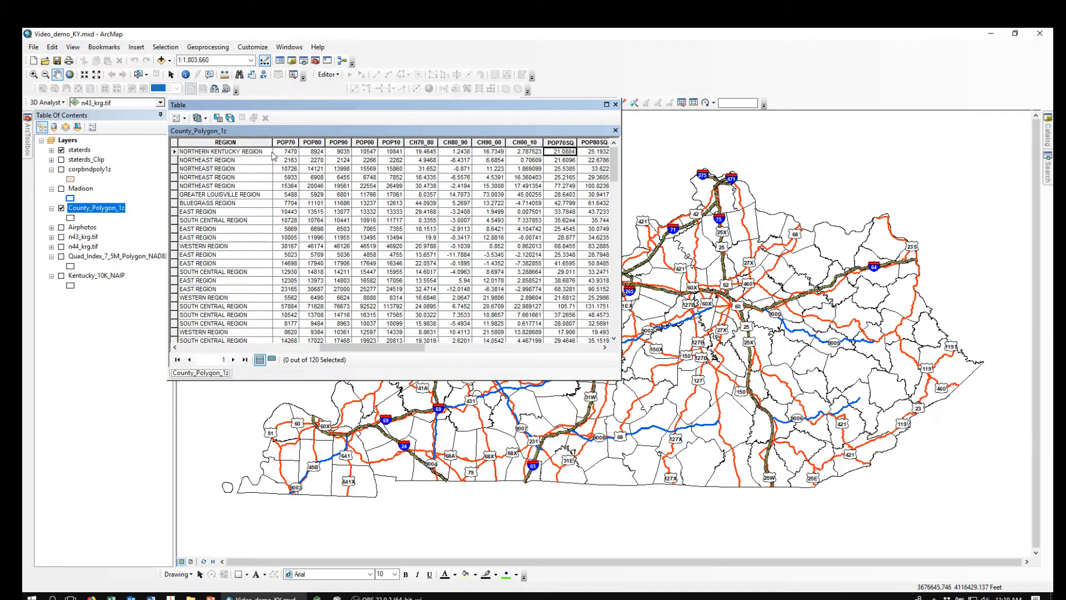
pyautogui.press('Tab')
pyautogui.press('Tab')
pyautogui.press('Tab')
pyautogui.press('Tab')
pyautogui.press('Tab')
pyautogui.press('Tab')
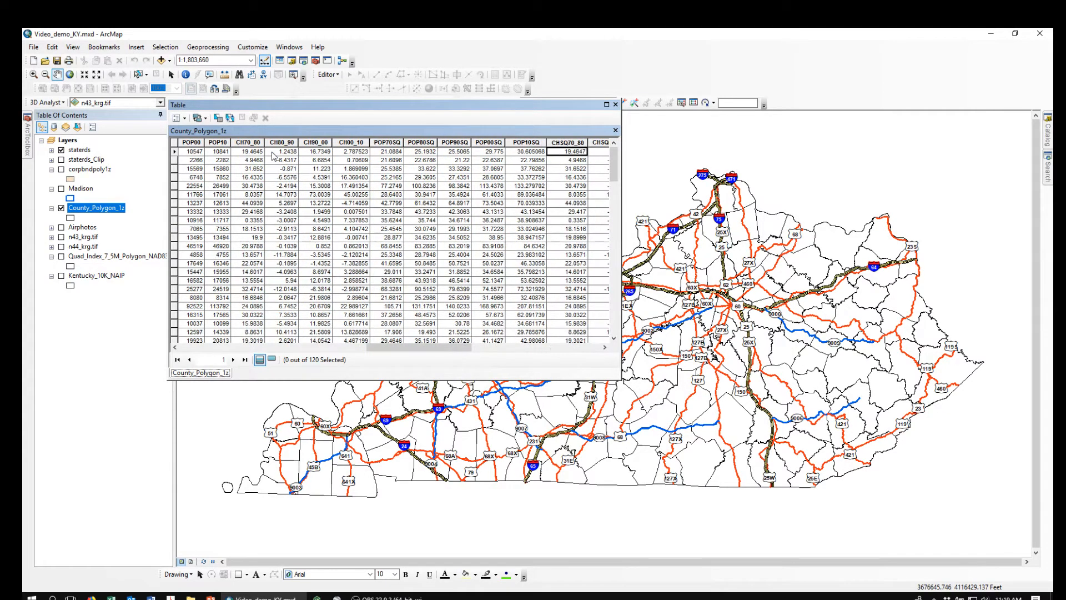
pyautogui.press('Tab')
pyautogui.press('Tab')
pyautogui.press('Tab')
pyautogui.press('Tab')
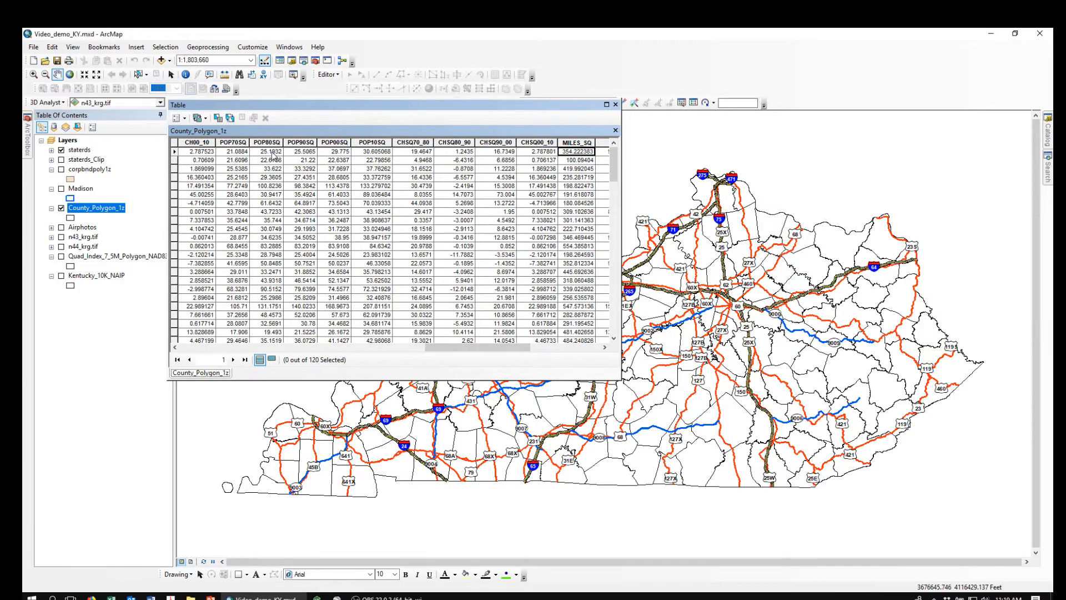
pyautogui.hotkey('shift', 'Tab')
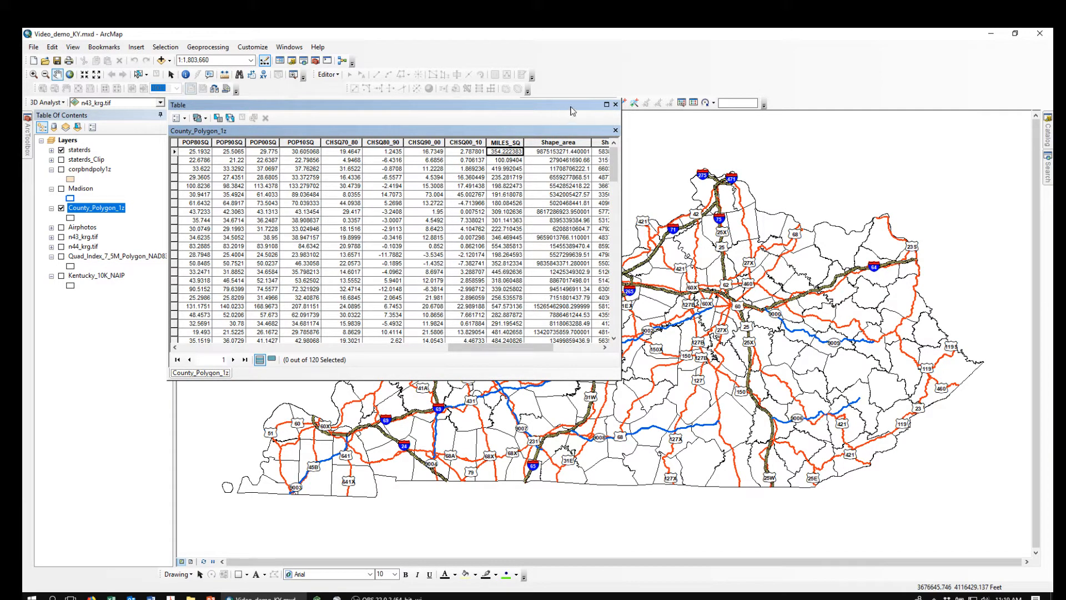
pyautogui.click(615, 105)
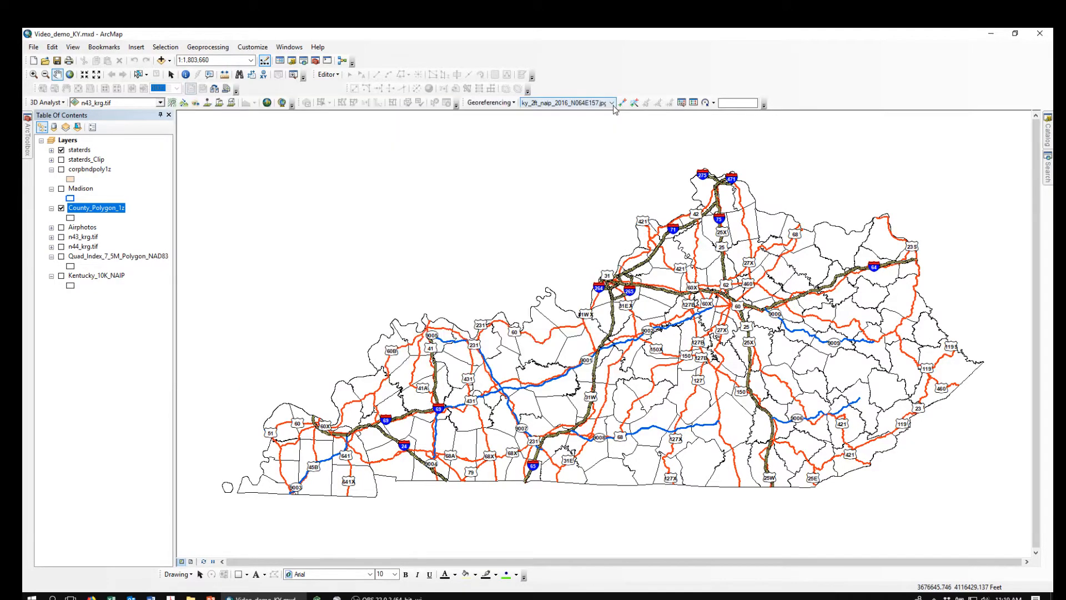
# - Hide the staterds layer and choose Graduated colors quantities symbology for the County_Polygon_1z layer
pyautogui.click(61, 150)
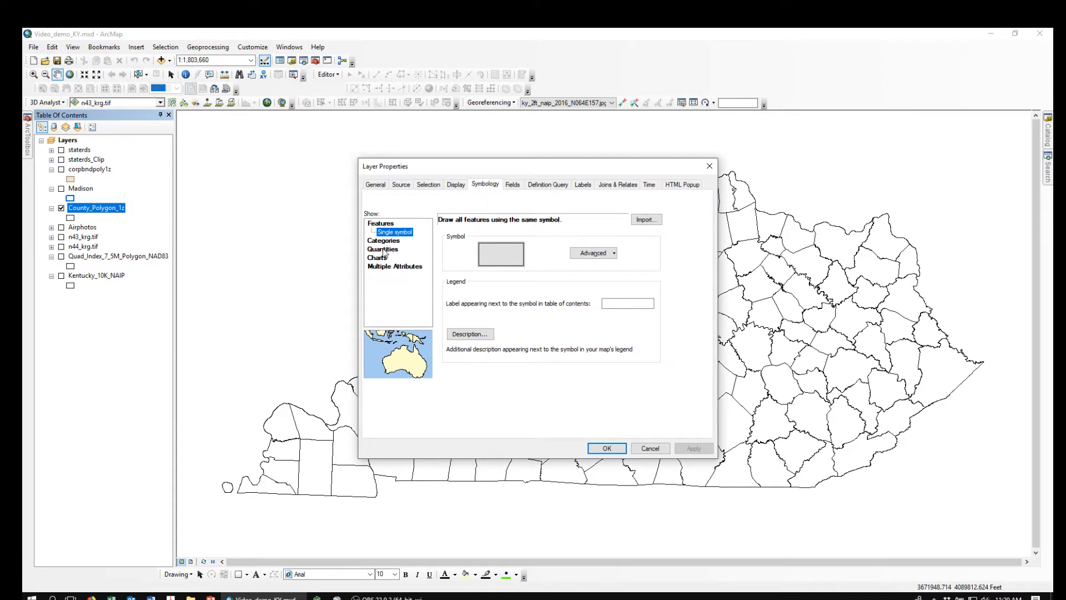
pyautogui.click(480, 186)
pyautogui.click(384, 251)
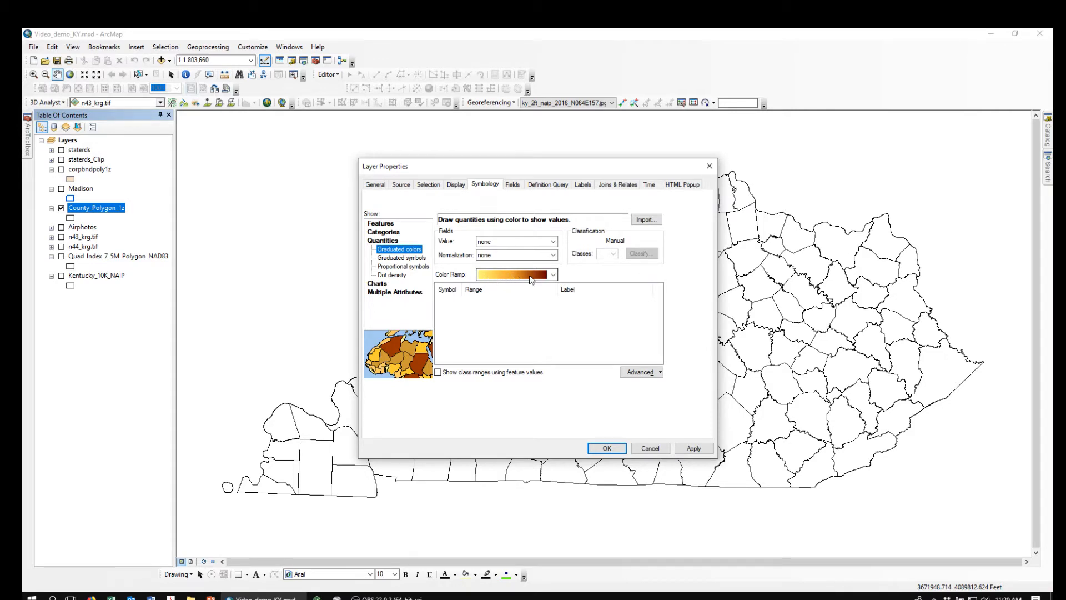
# - Browse the color ramps, show the current ramp by name, and restore its graphic view
pyautogui.click(553, 274)
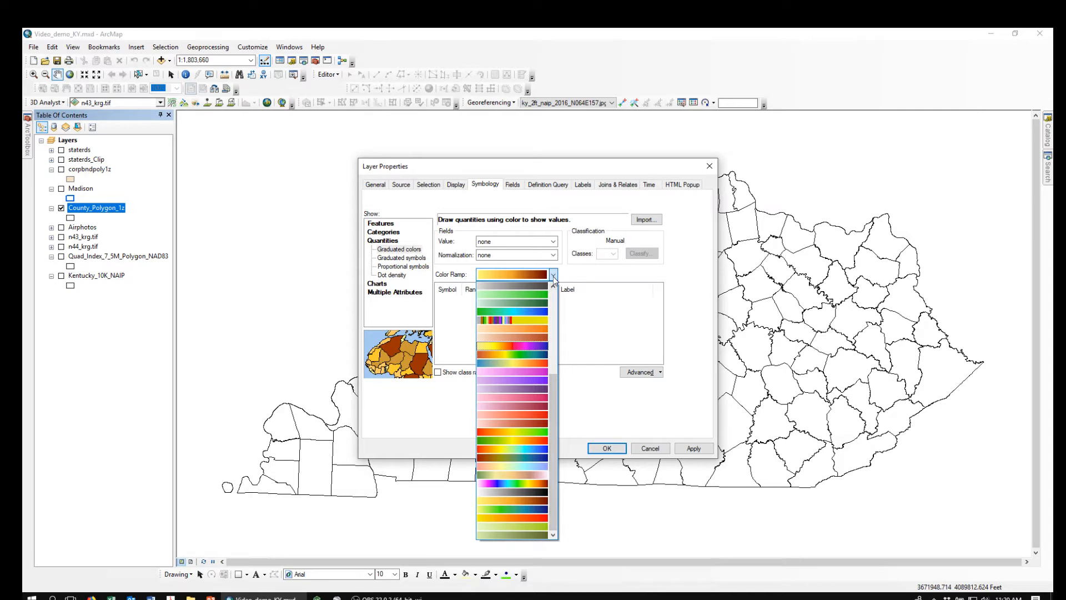
pyautogui.click(511, 276)
pyautogui.rightClick(511, 277)
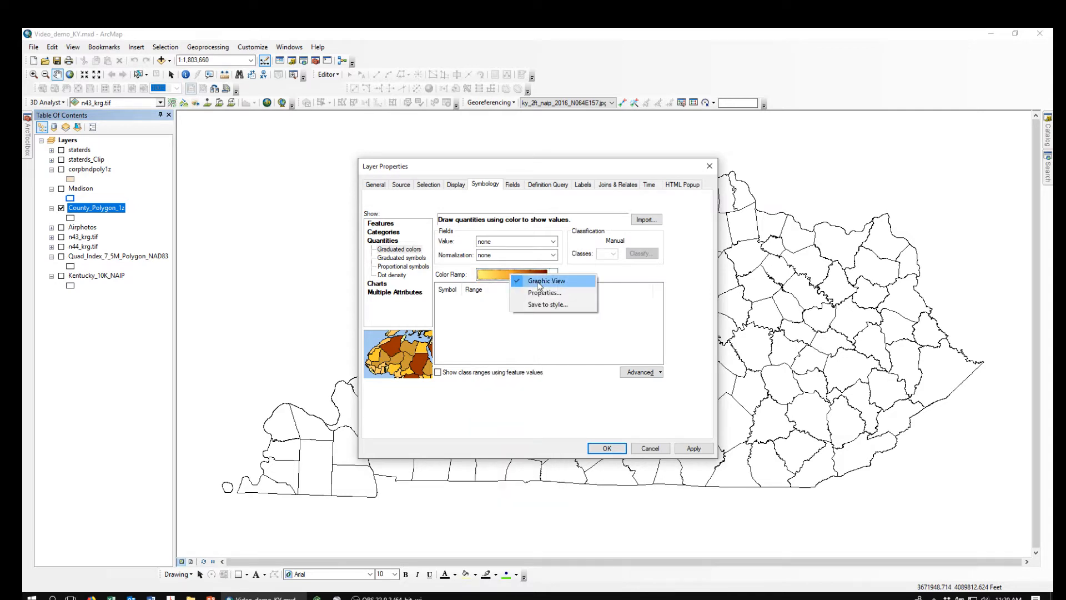
pyautogui.click(538, 282)
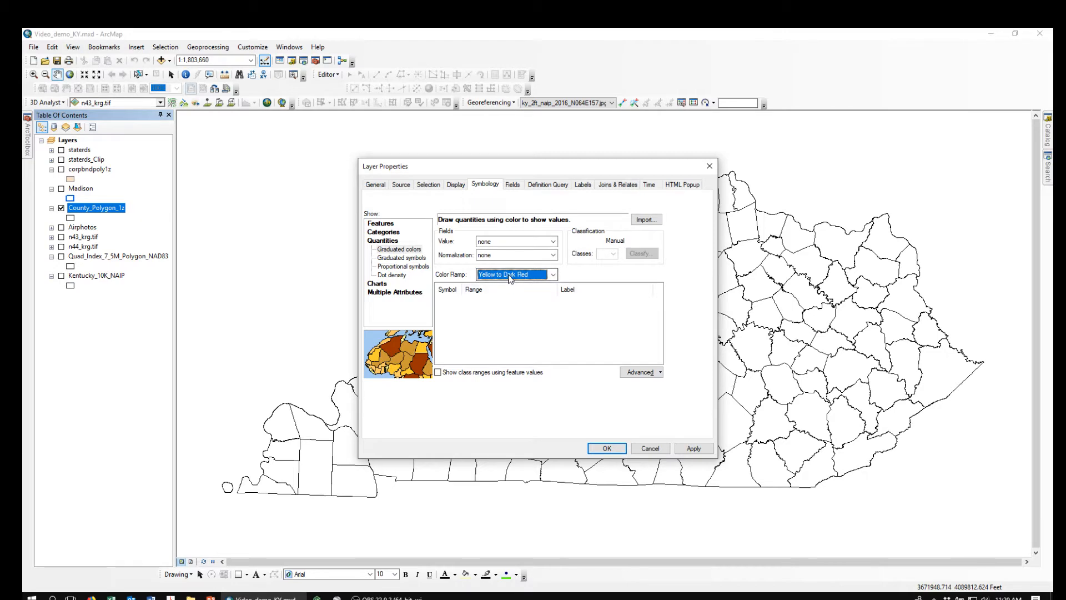
pyautogui.rightClick(510, 277)
pyautogui.click(530, 283)
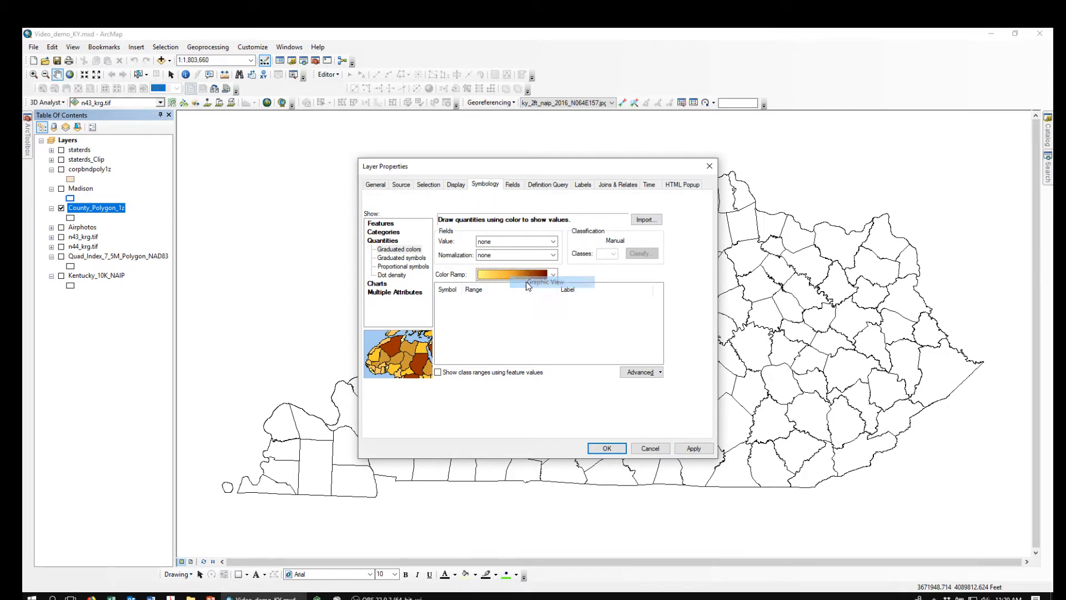
# - Set POP10 as the value field for the counties' graduated colors
pyautogui.click(553, 242)
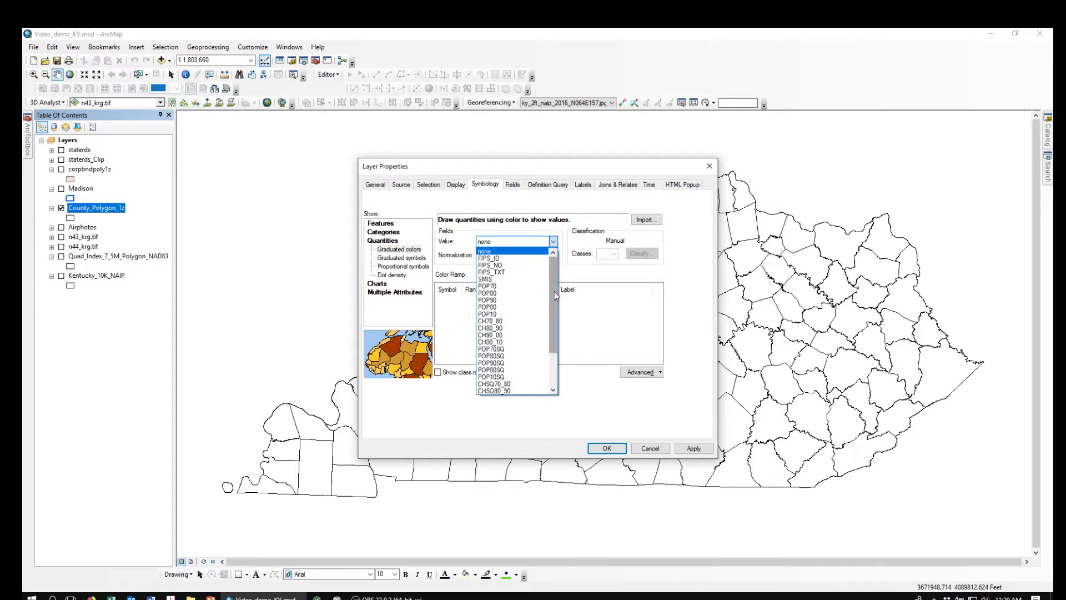
pyautogui.scroll(-3, 554, 291)
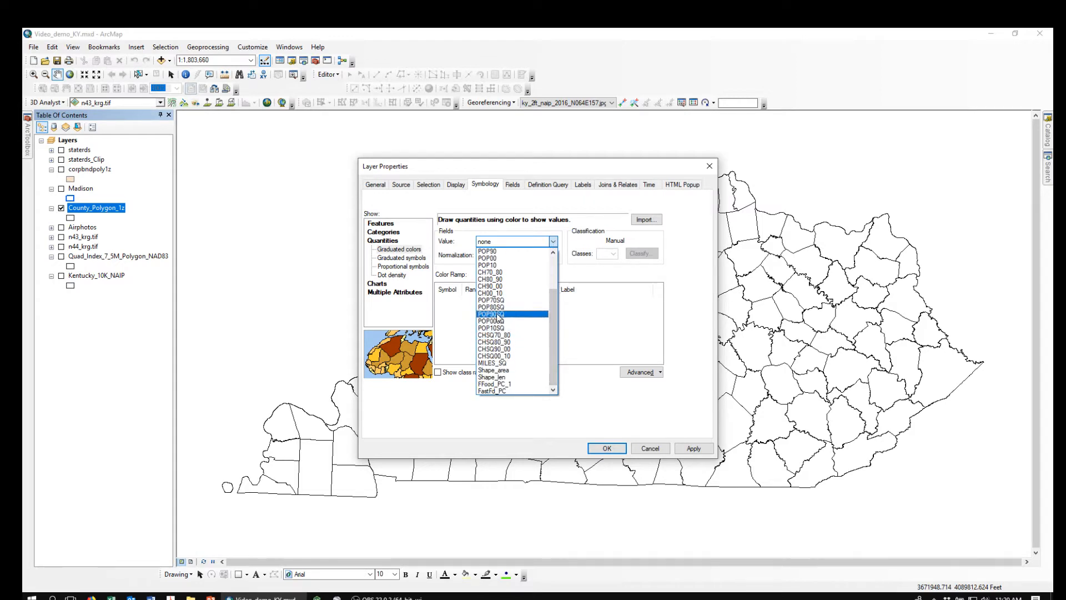
pyautogui.click(487, 265)
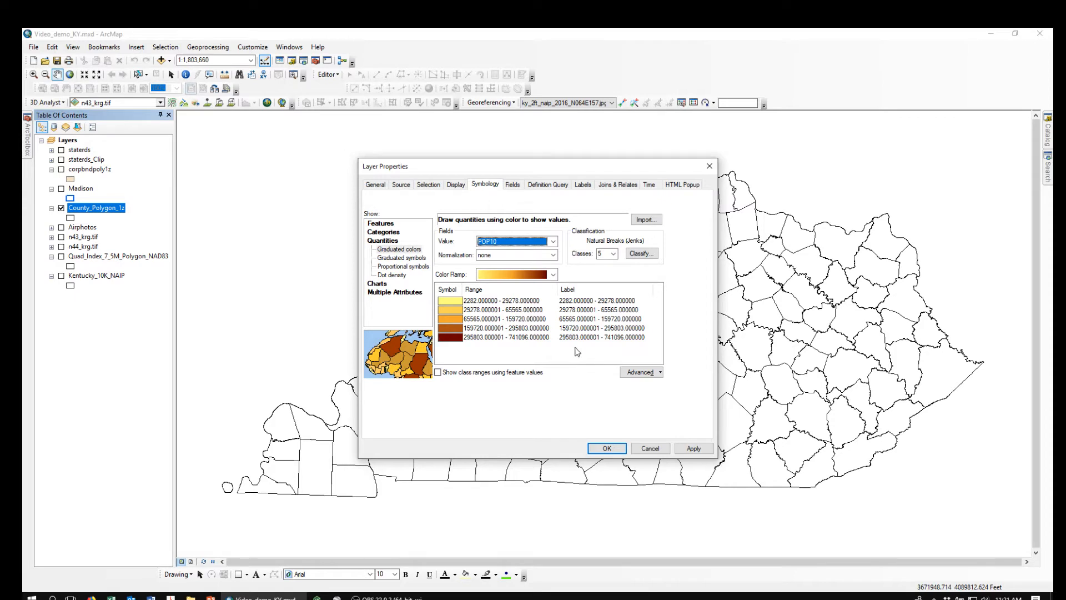
# - Format the class labels as numeric with 0 decimal places
pyautogui.rightClick(571, 293)
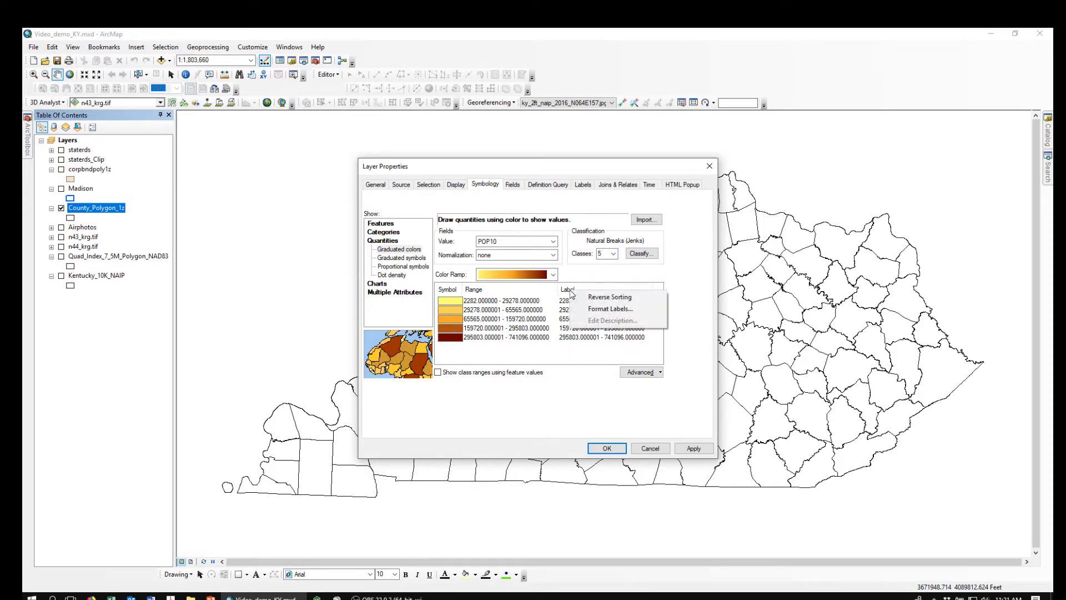
pyautogui.click(606, 308)
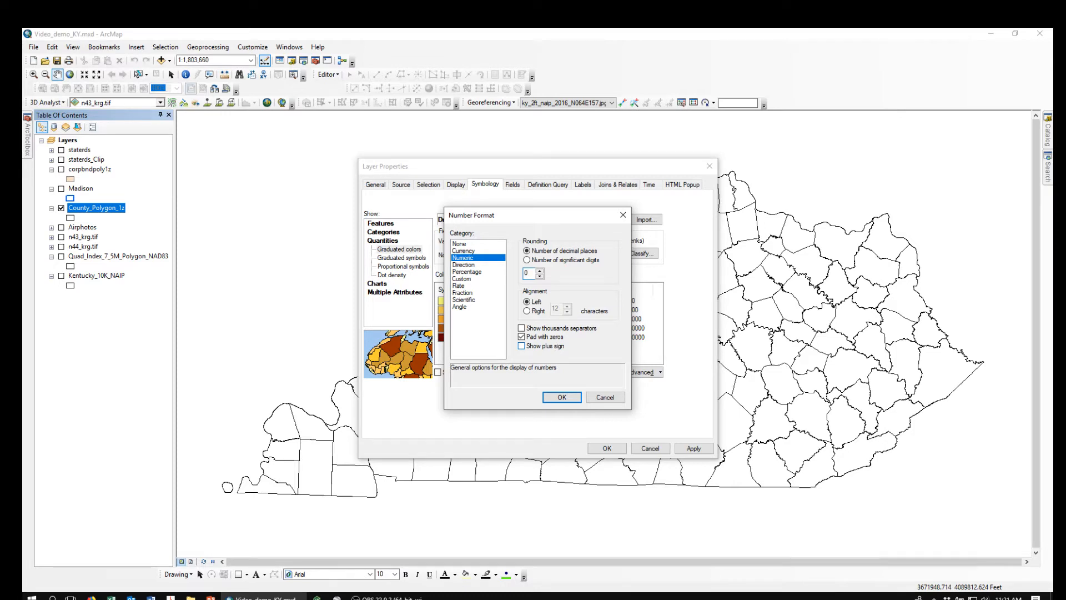
pyautogui.click(561, 397)
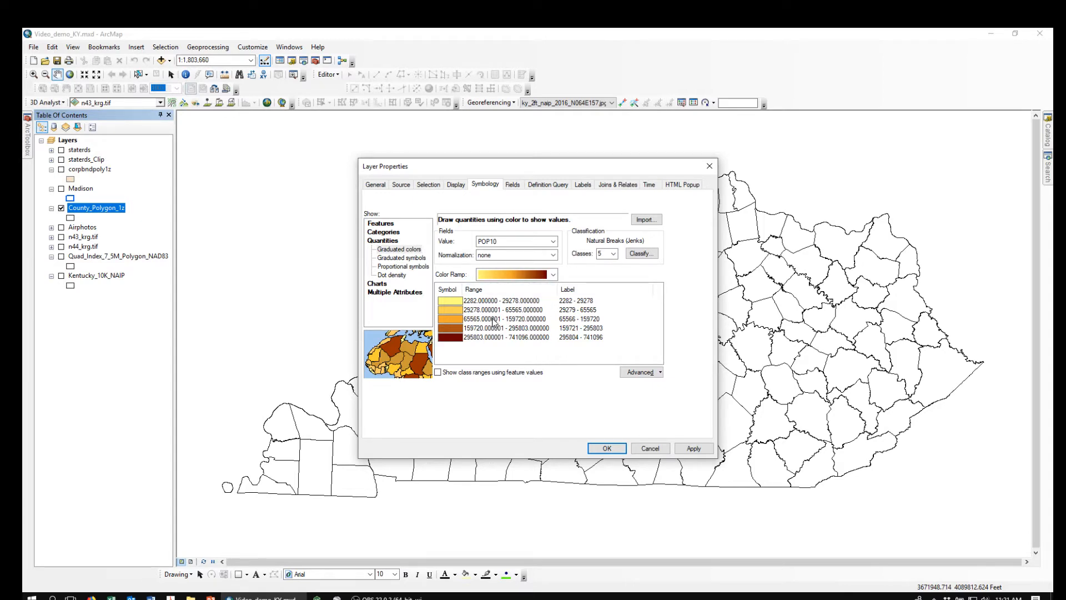
# - Review the Natural Breaks (Jenks) classification with 5 classes, keep it, and apply the symbology to the county map
pyautogui.click(640, 254)
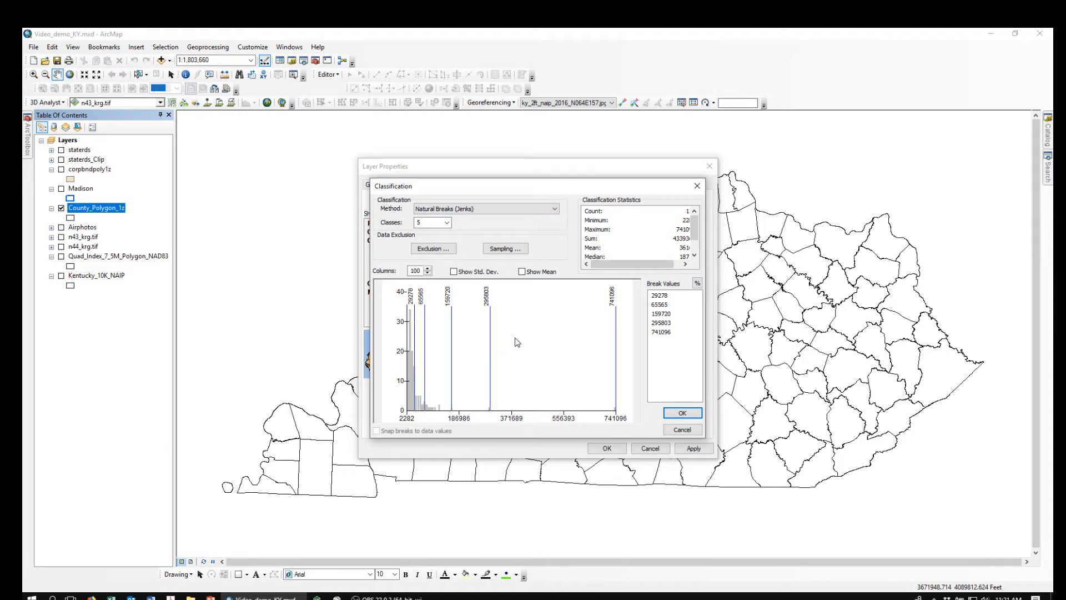
pyautogui.click(681, 413)
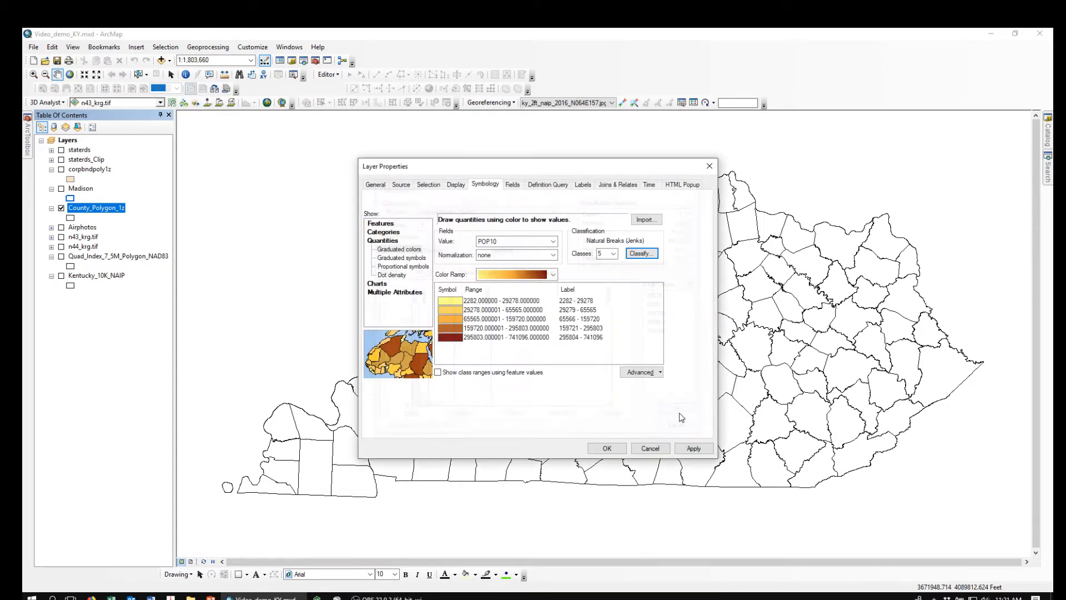
pyautogui.click(608, 448)
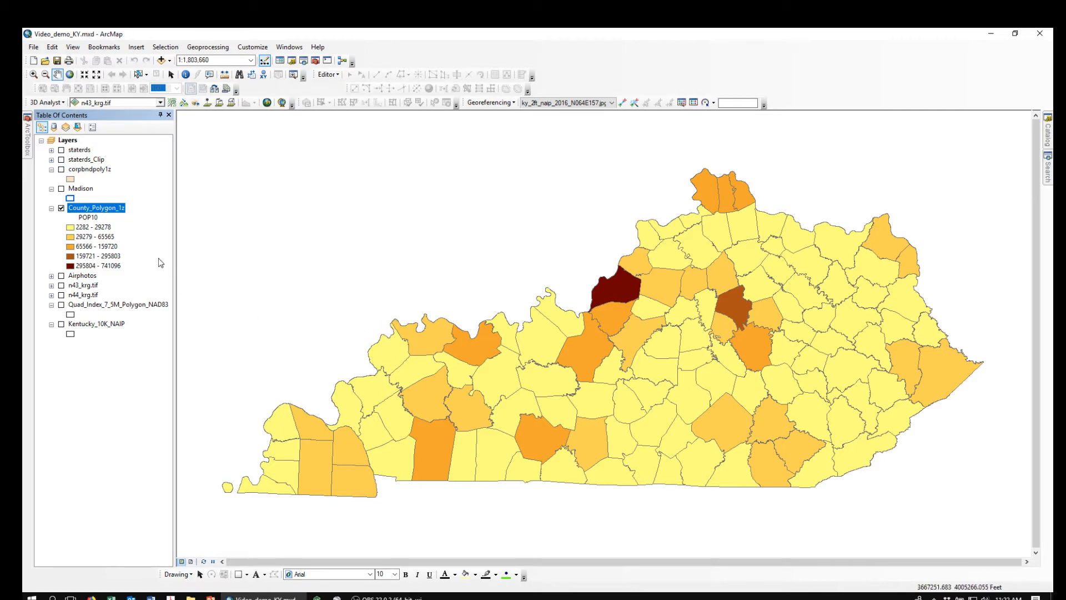
# - Reclassify the County_Polygon_1z layer's POP10 values with the Equal Interval method in 5 classes and apply it to the map
pyautogui.click(89, 208)
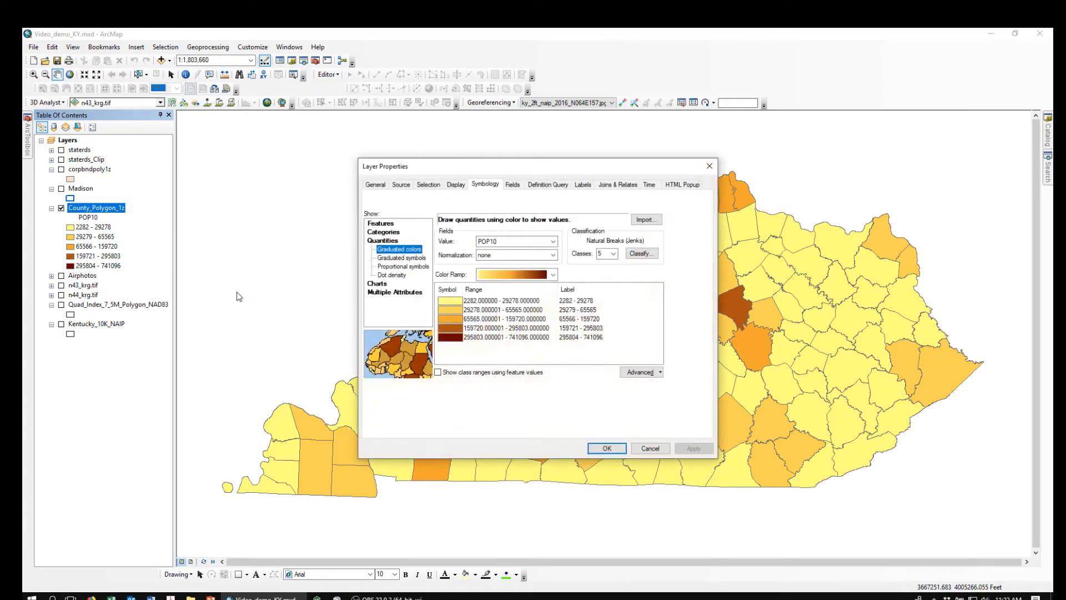
pyautogui.click(640, 254)
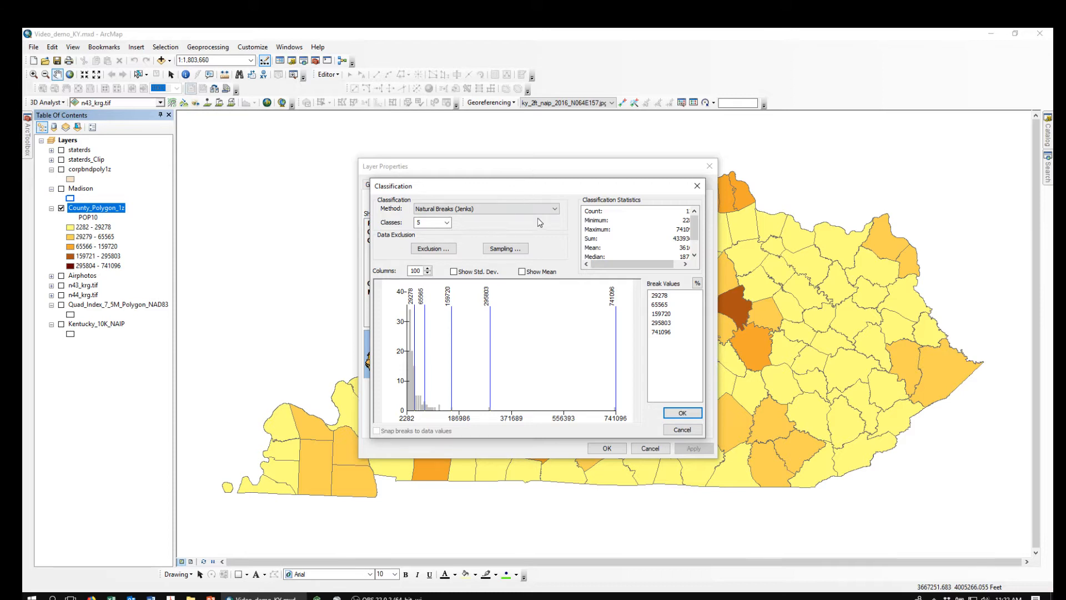
pyautogui.click(555, 209)
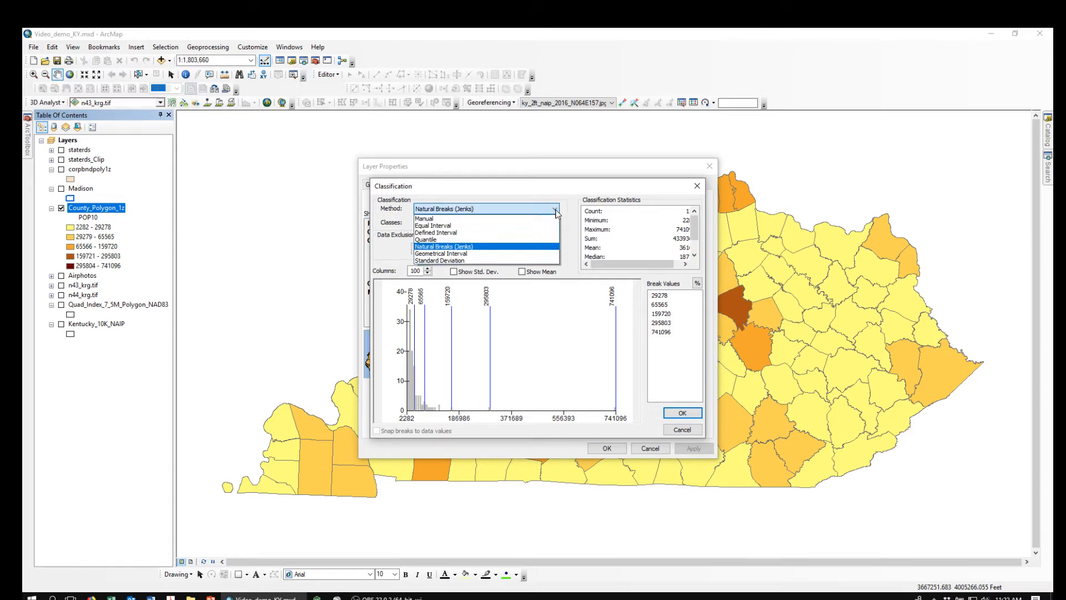
pyautogui.click(444, 226)
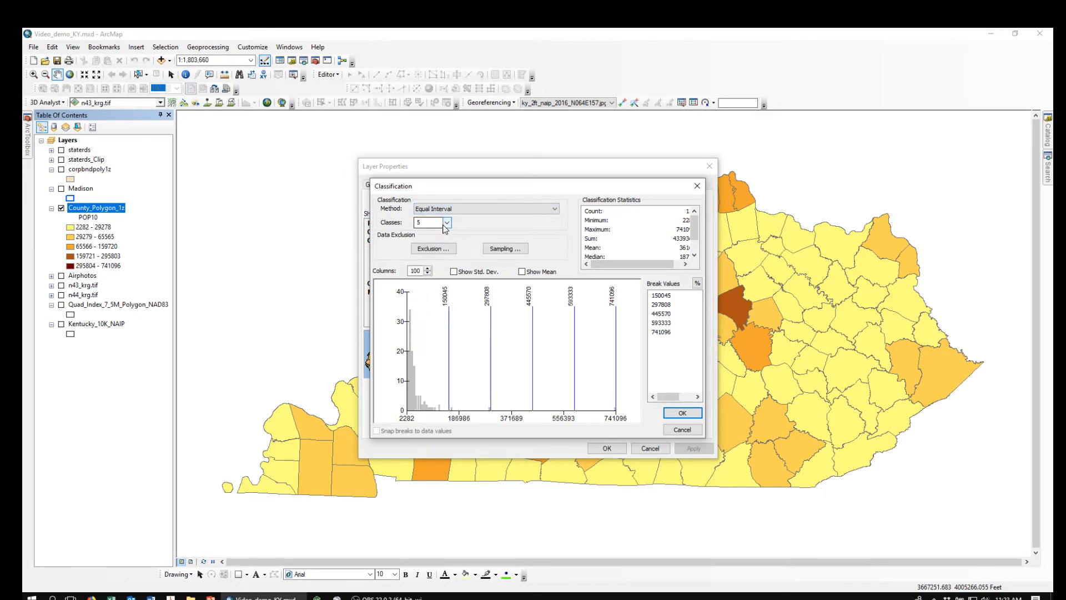
pyautogui.click(686, 415)
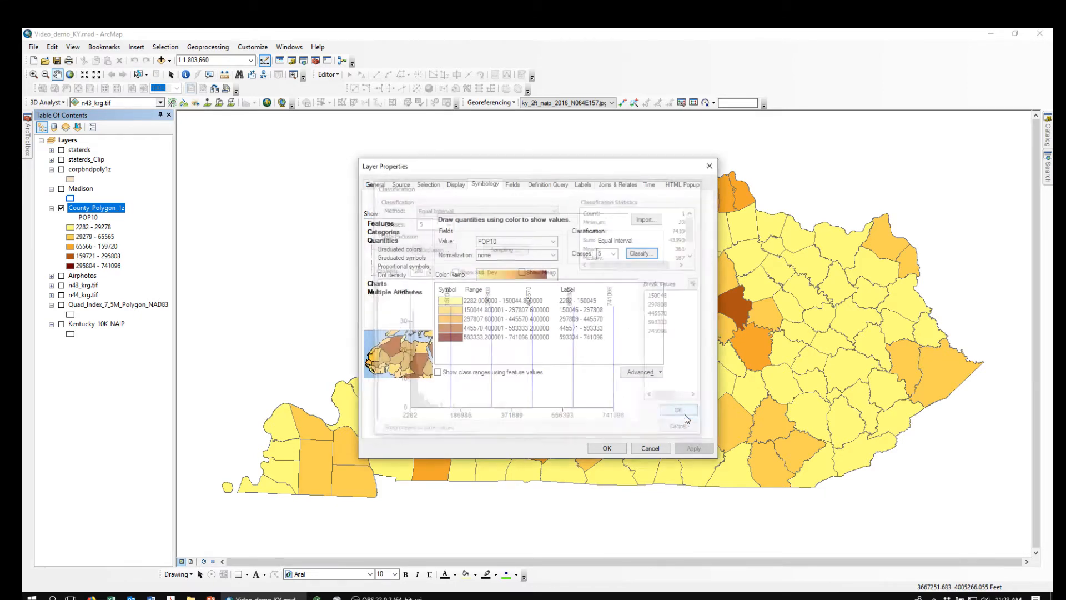
pyautogui.click(607, 448)
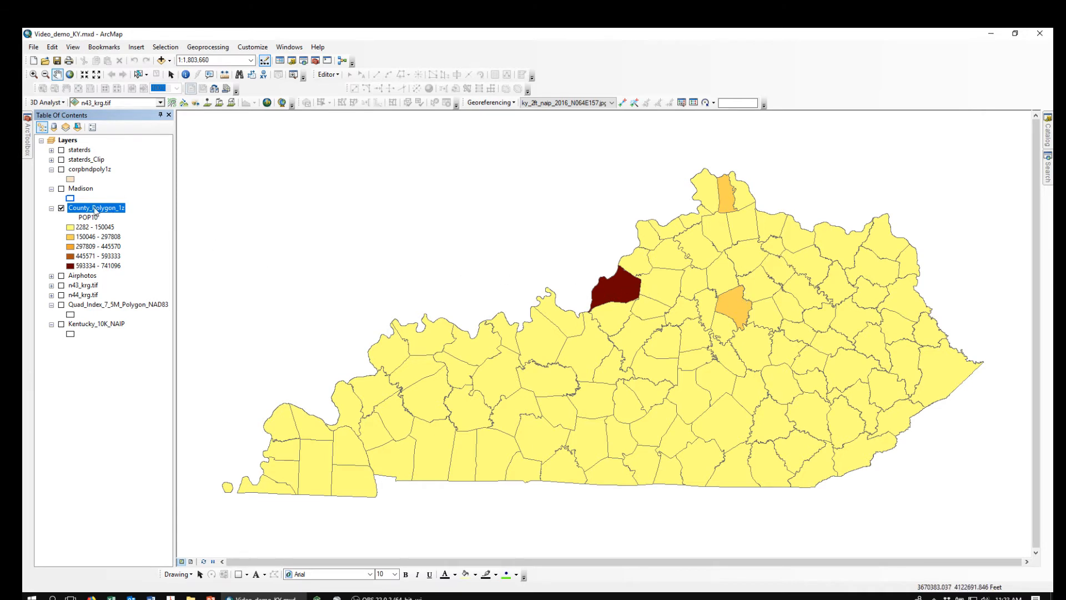
# - Reclassify the County_Polygon_1z layer's POP10 values with the Quantile method in 5 classes and apply it to the map
pyautogui.doubleClick(87, 209)
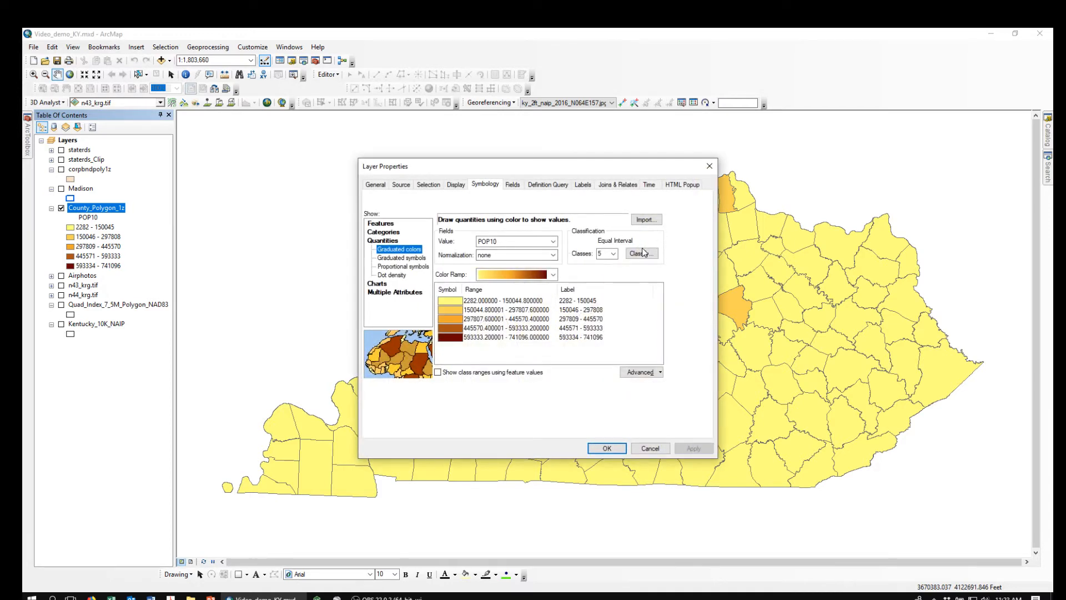
pyautogui.click(642, 253)
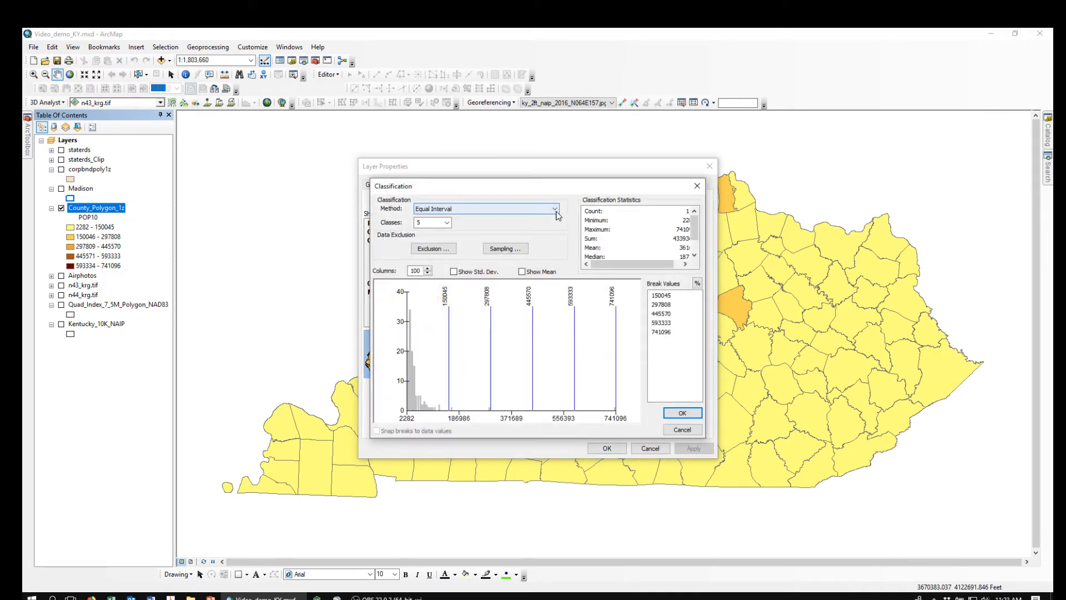
pyautogui.click(555, 211)
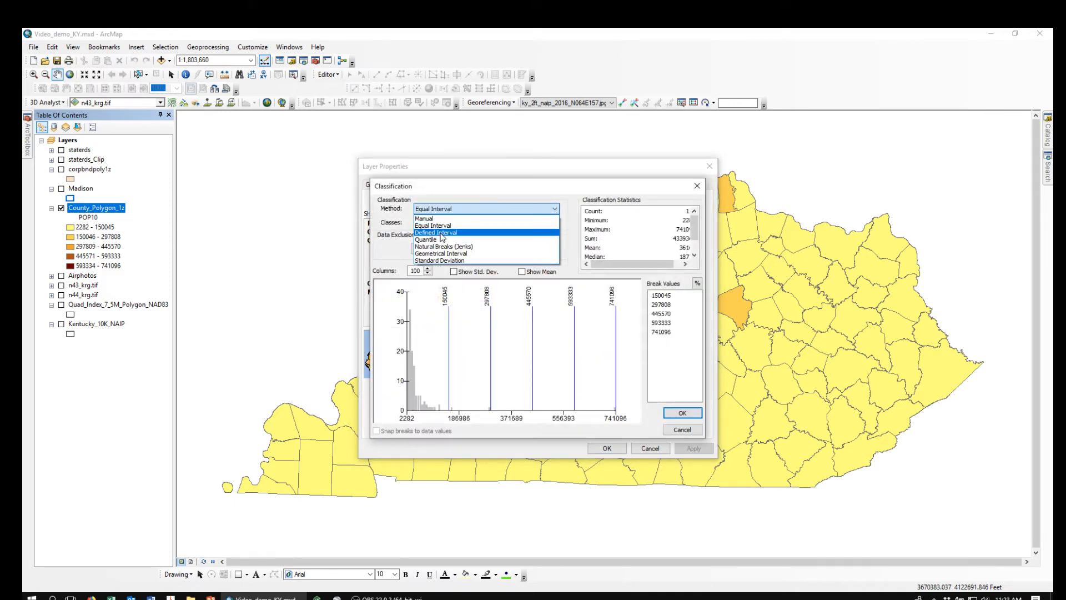
pyautogui.click(426, 240)
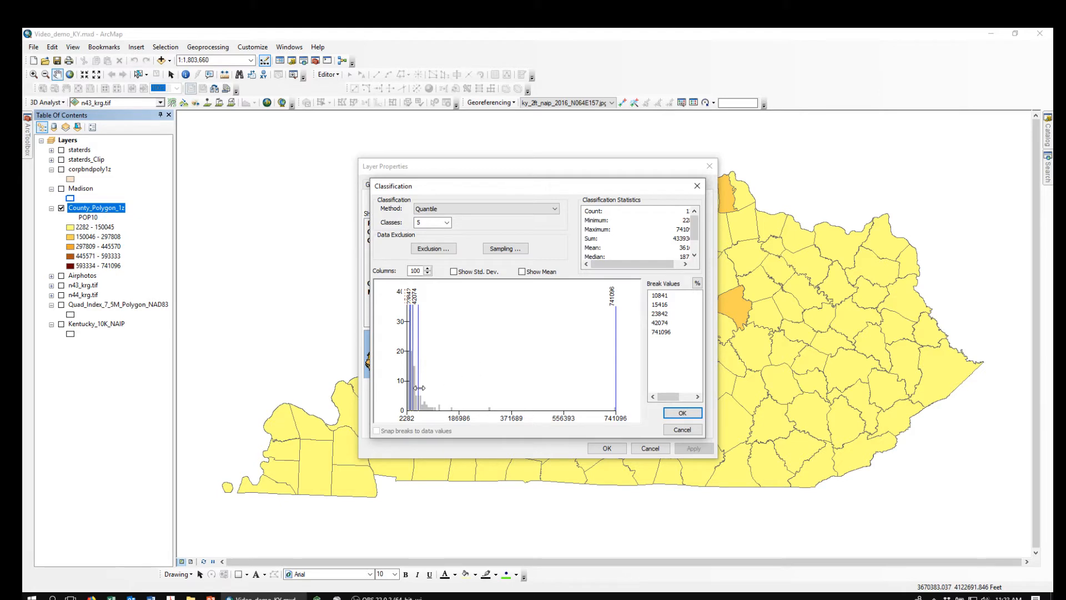
pyautogui.click(683, 414)
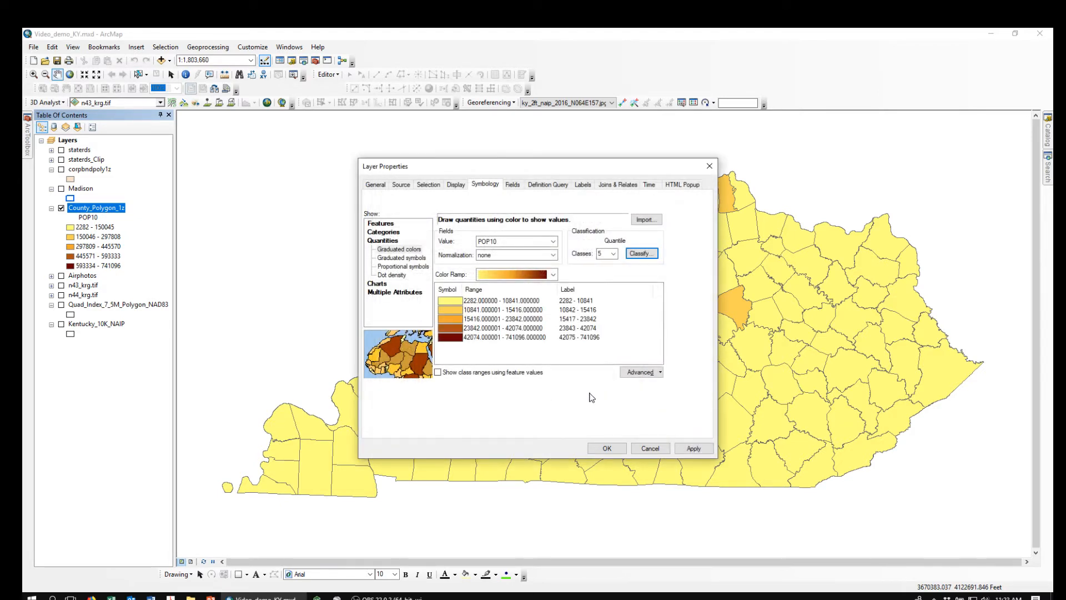
pyautogui.click(607, 448)
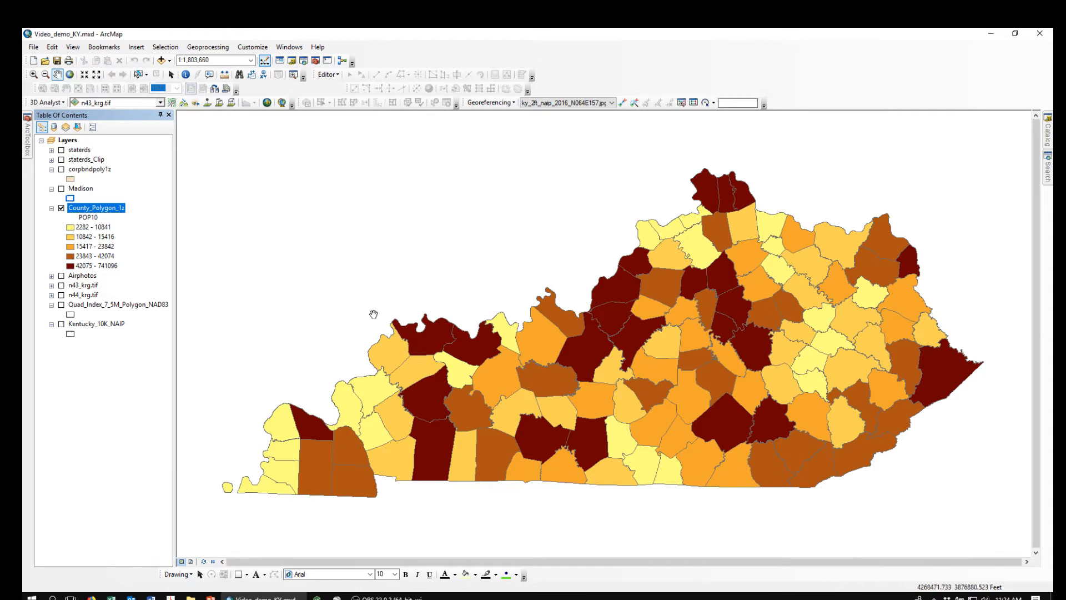
# - Switch the county layer's POP10 classification to the Geometrical Interval method with 5 classes and apply it to the map
pyautogui.doubleClick(85, 211)
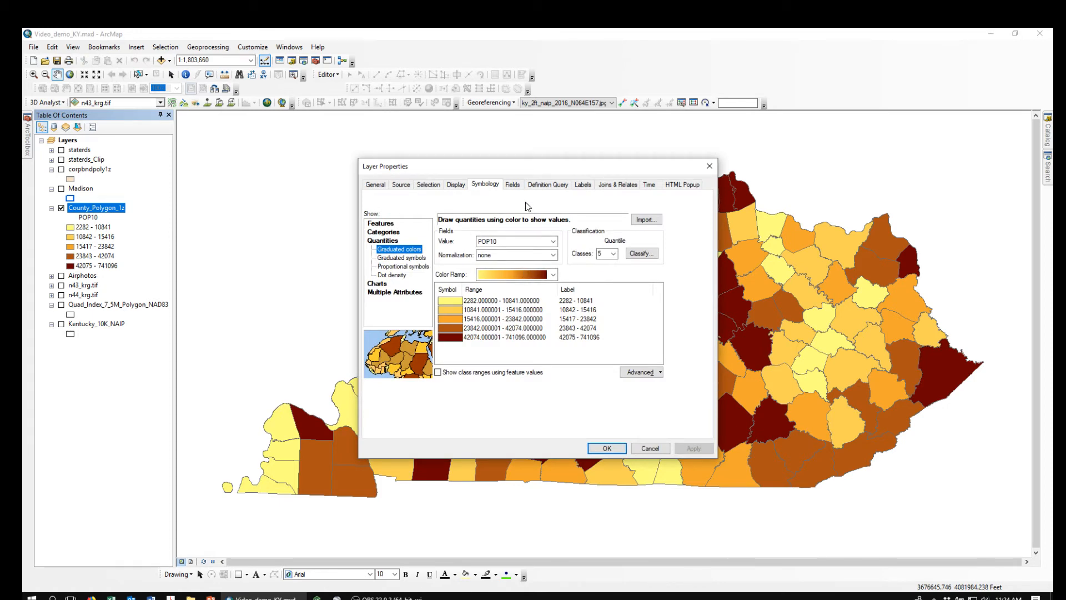
pyautogui.click(642, 254)
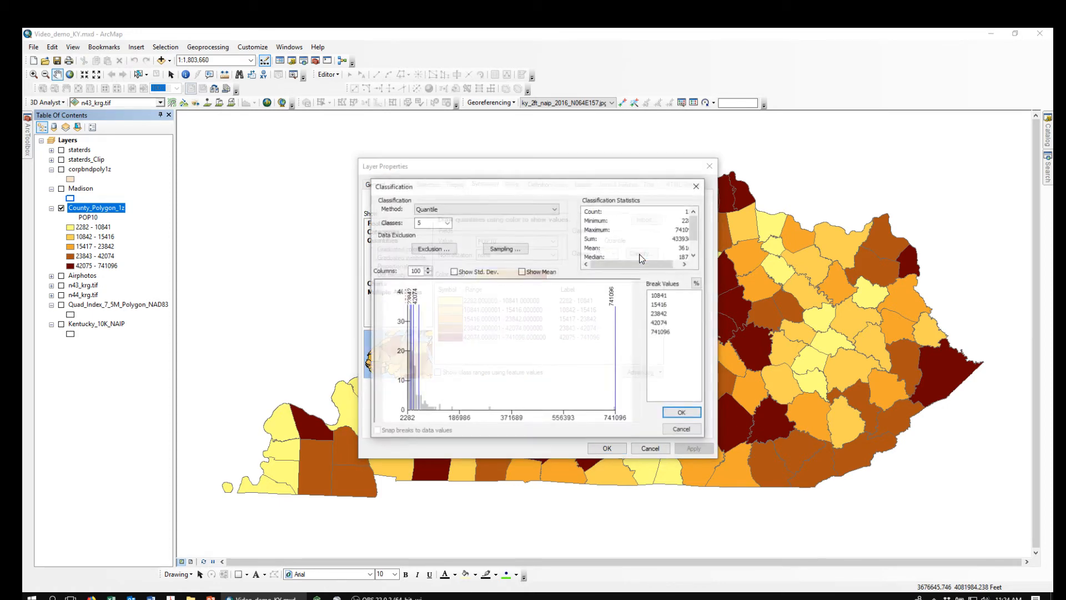
pyautogui.click(554, 208)
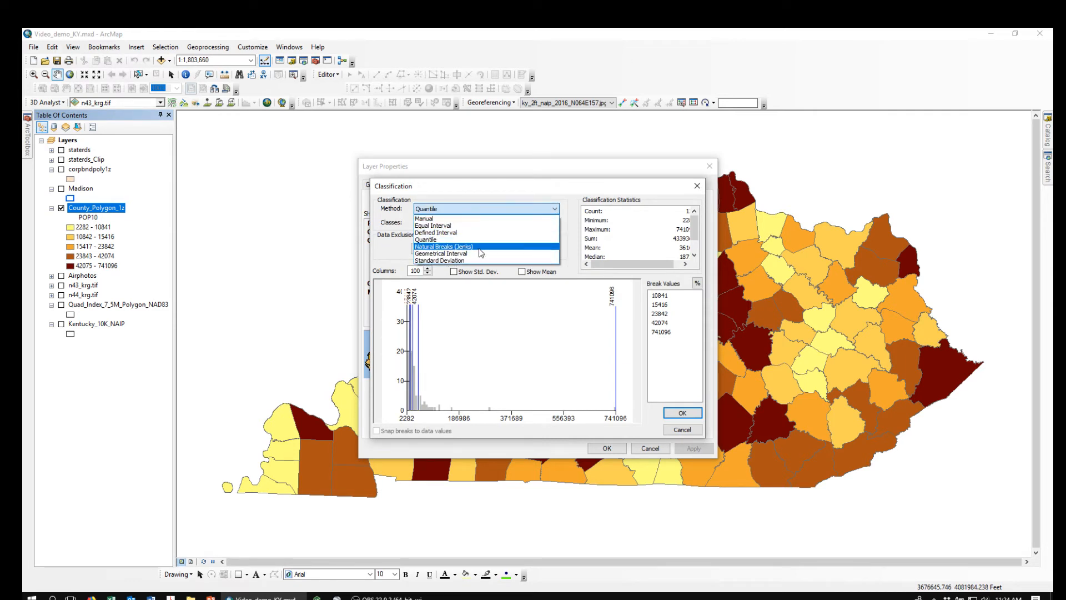
pyautogui.click(449, 254)
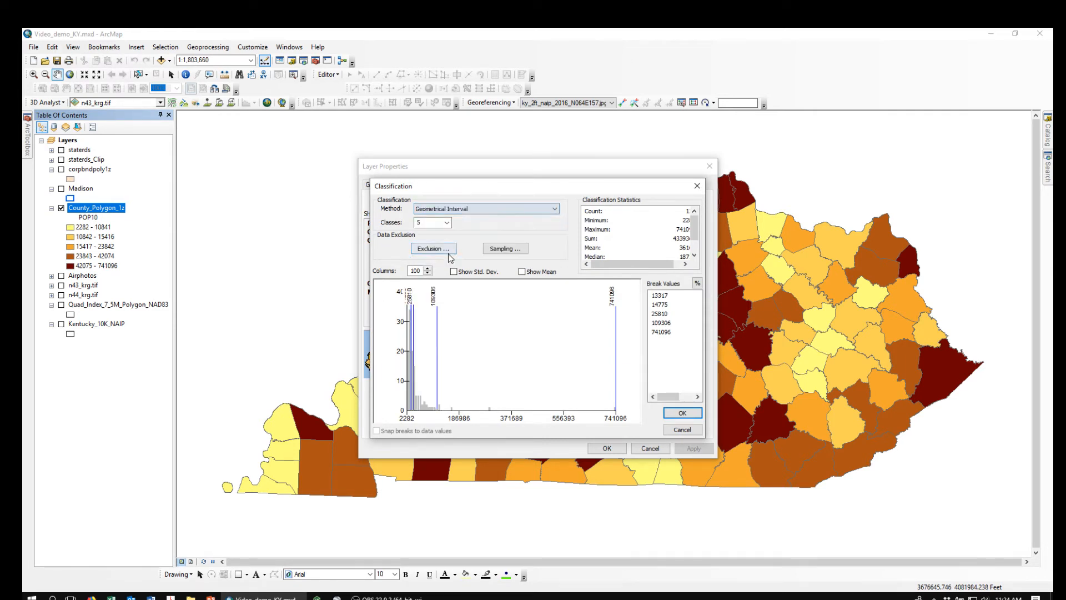
pyautogui.click(679, 413)
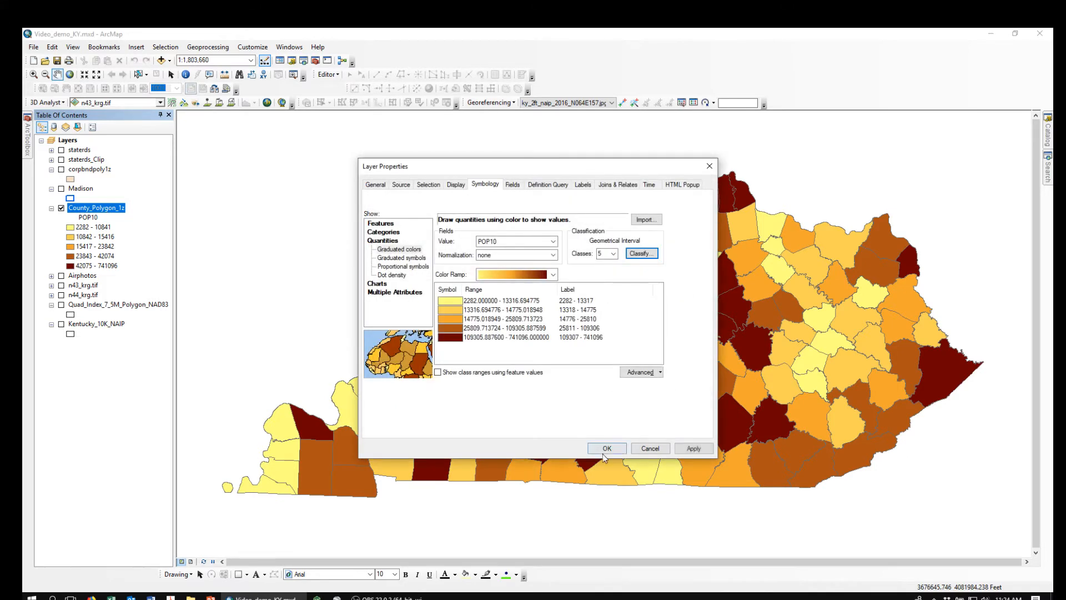
pyautogui.click(607, 448)
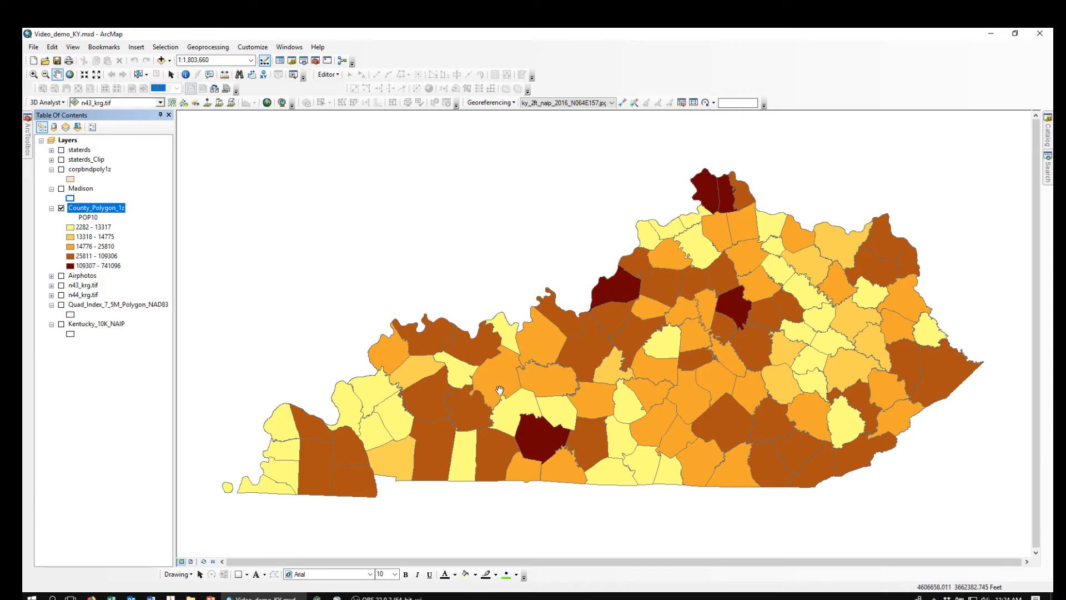
# - Classify the counties' POP10 values by Standard Deviation with an interval size of 1 Std Dev and apply it to the map
pyautogui.doubleClick(89, 209)
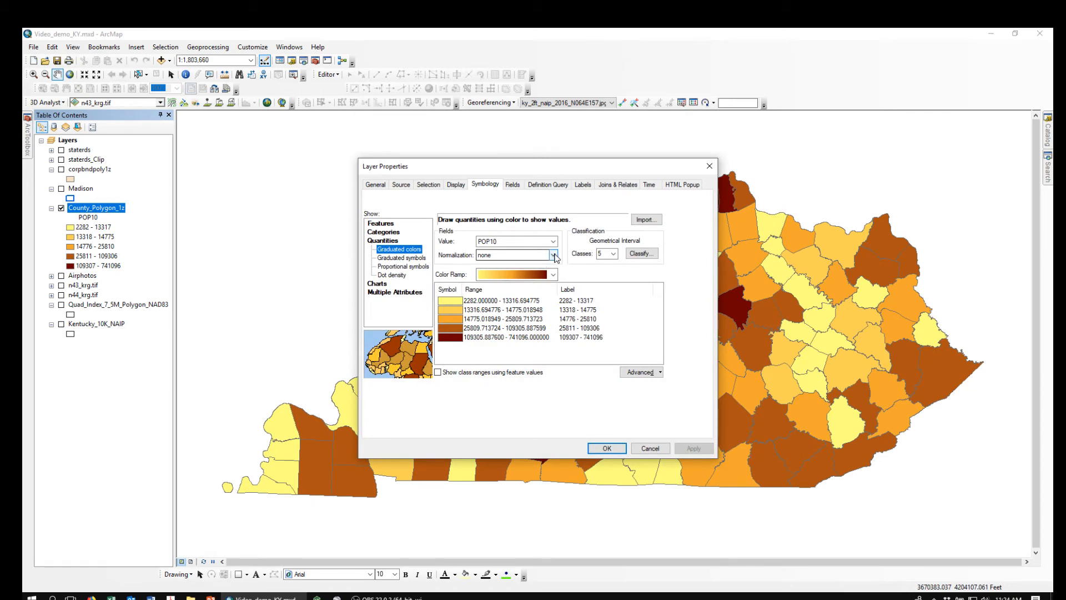
pyautogui.click(643, 254)
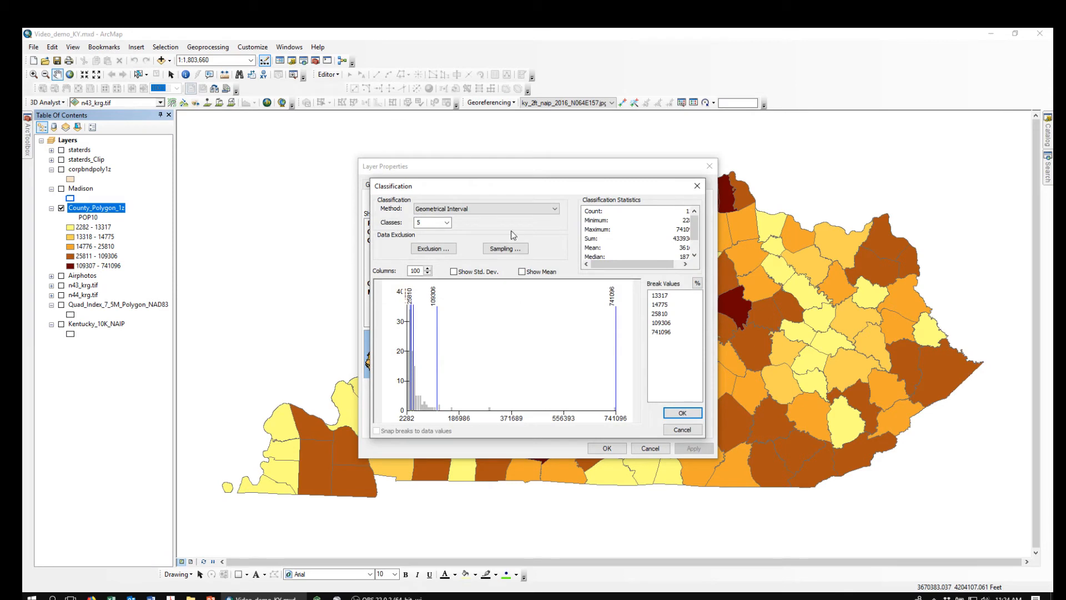
pyautogui.click(555, 208)
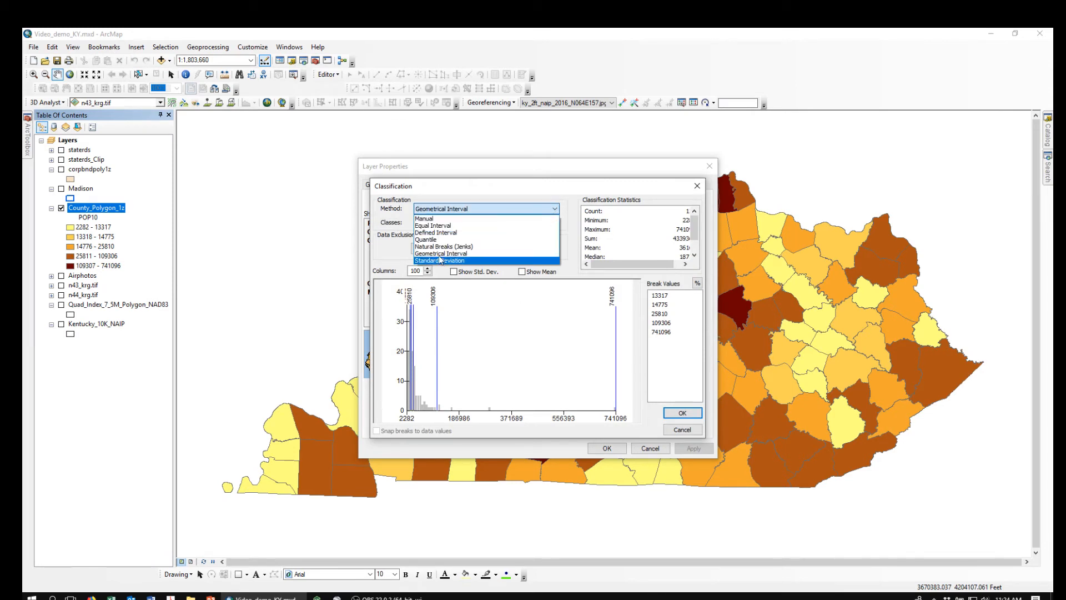
pyautogui.click(452, 261)
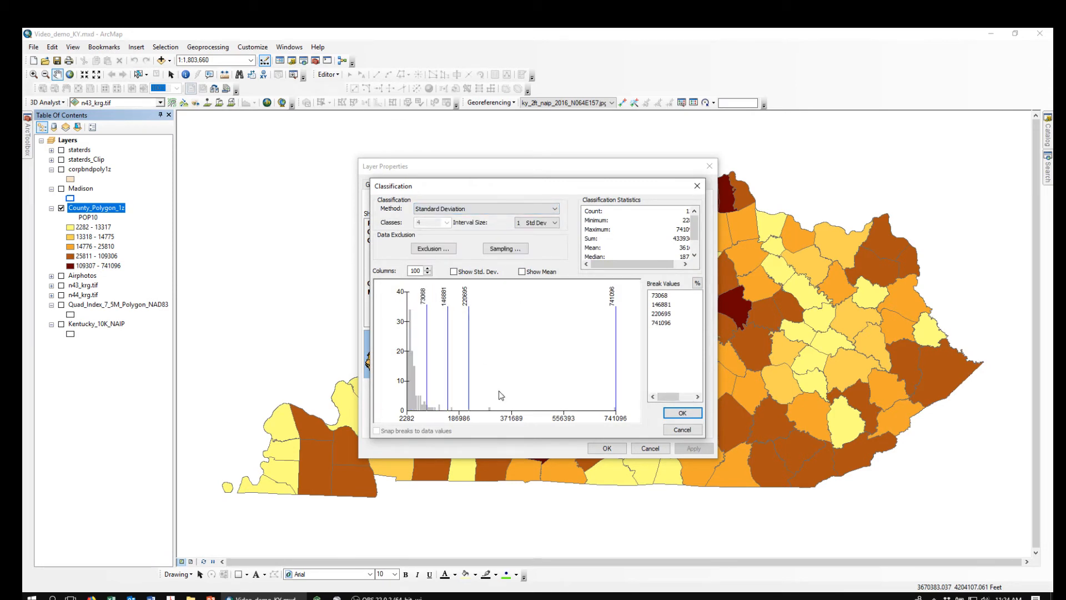
pyautogui.click(681, 413)
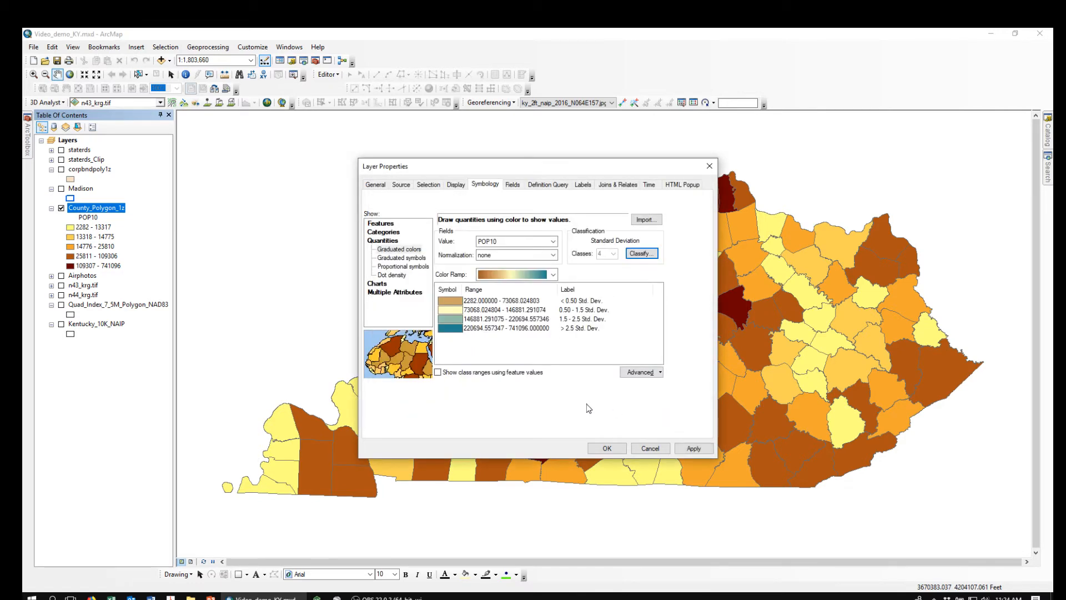
pyautogui.click(608, 449)
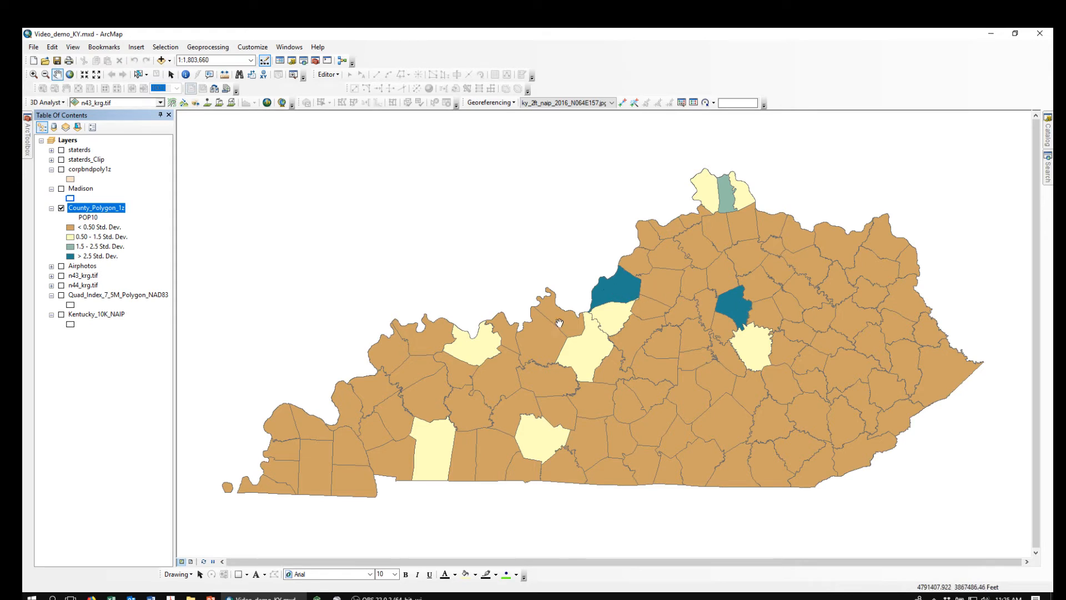
pyautogui.doubleClick(89, 209)
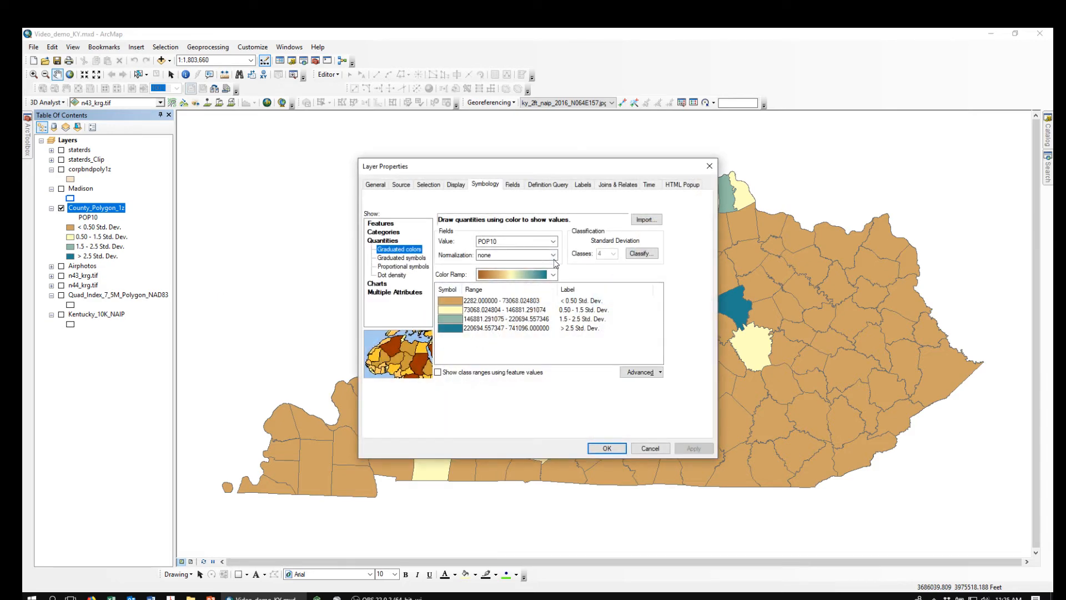
pyautogui.click(607, 450)
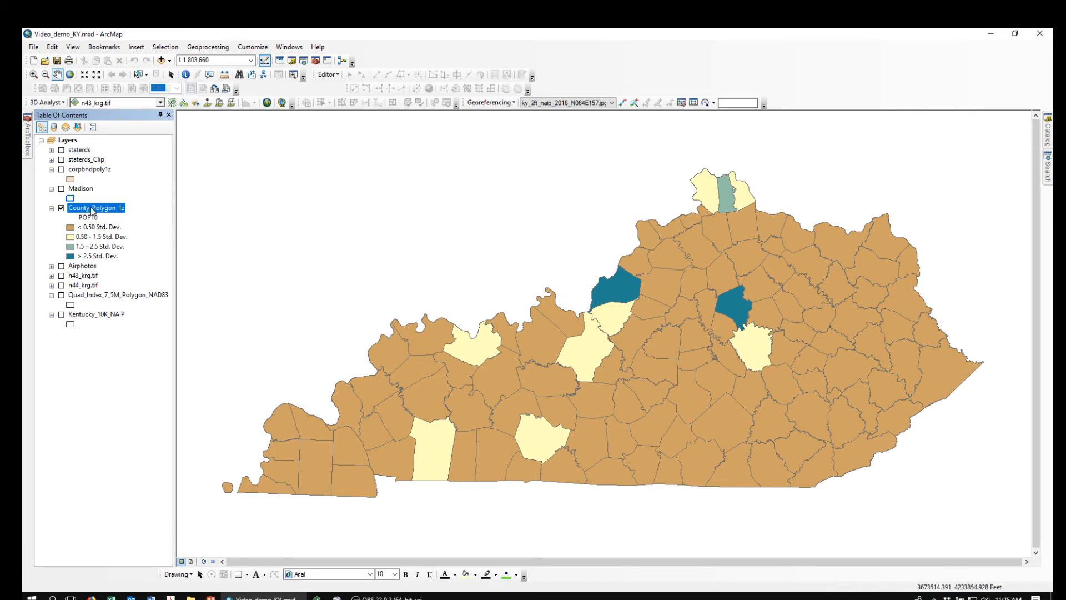
# - Change the County_Polygon_1z symbology to a single symbol for all features, using a hollow fill with an outline
pyautogui.doubleClick(91, 210)
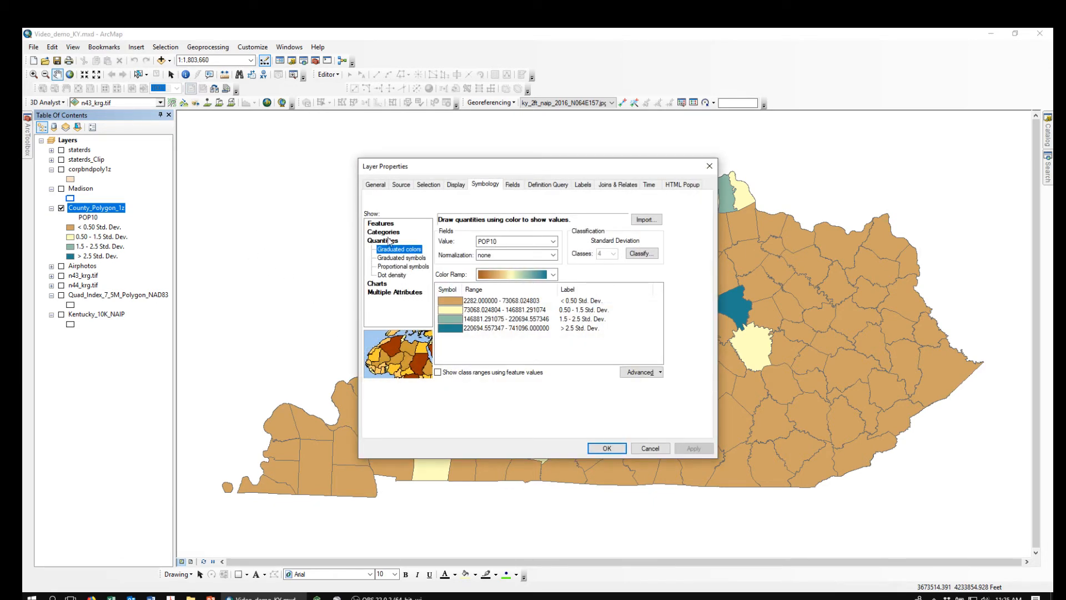
pyautogui.click(380, 223)
pyautogui.click(503, 254)
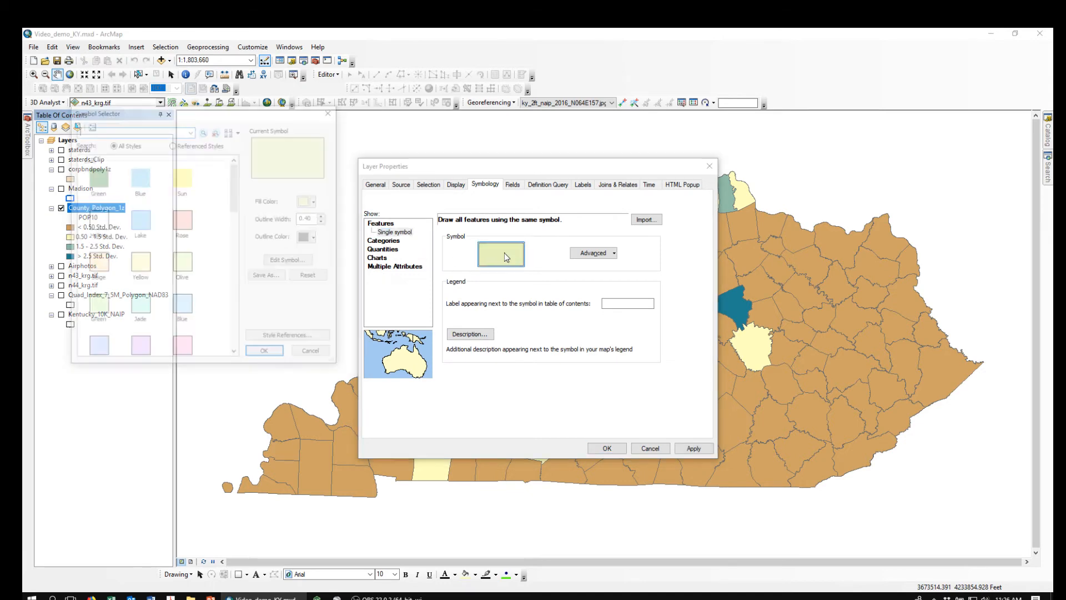
pyautogui.doubleClick(101, 226)
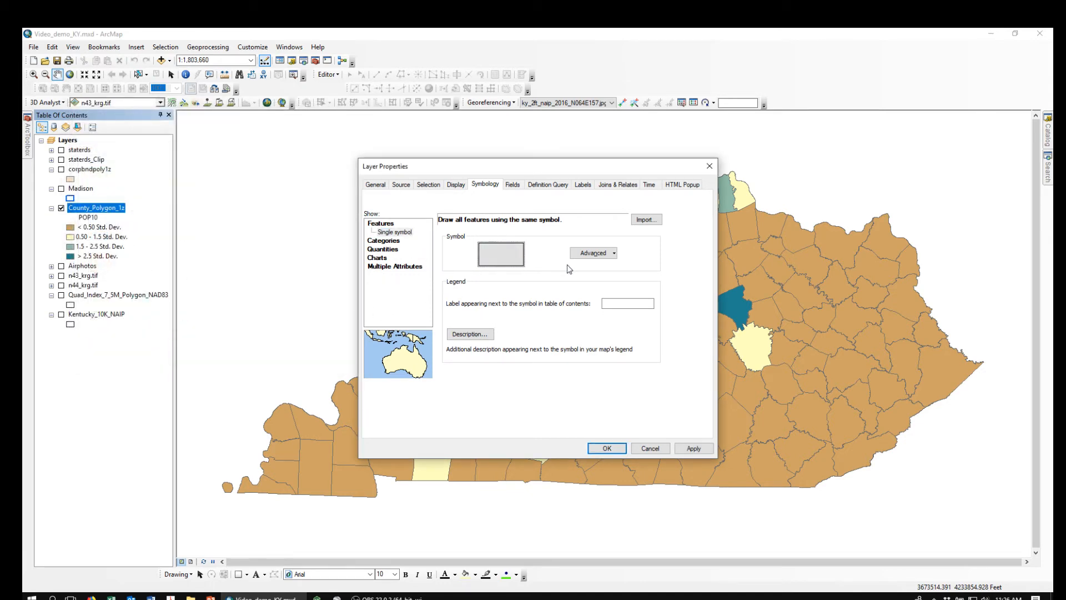
# - Start a definition query for the county layer in the Query Builder with the expression "POP10" <
pyautogui.click(544, 186)
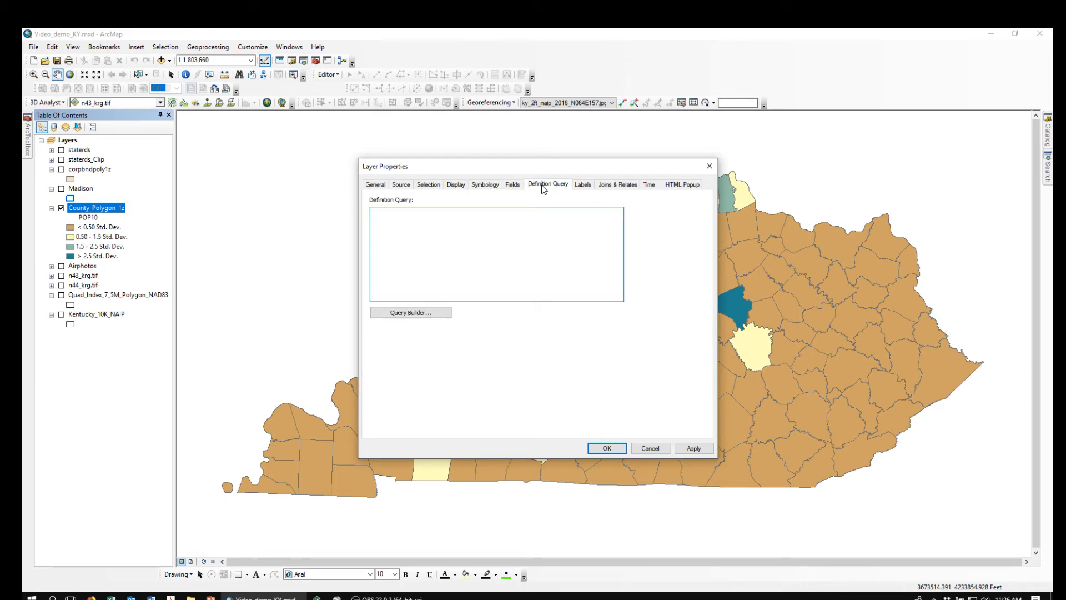
pyautogui.click(408, 314)
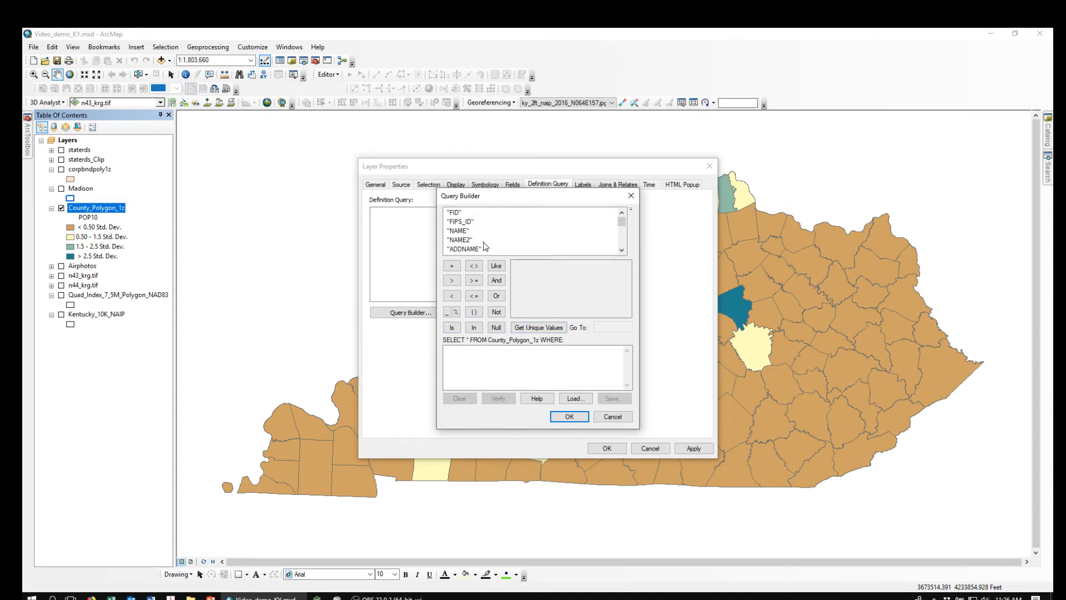
pyautogui.click(622, 250)
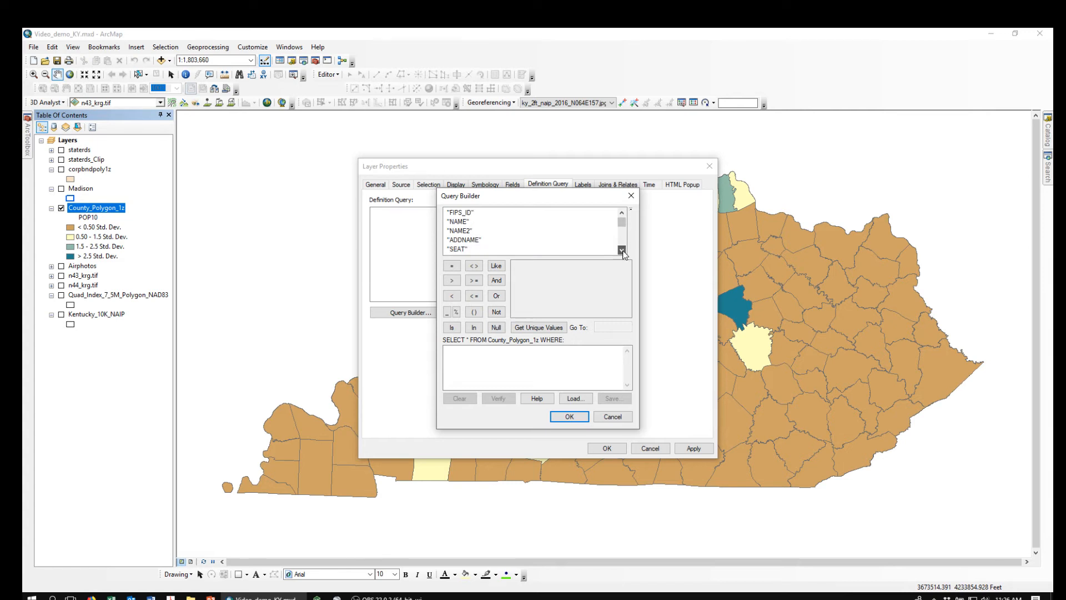
pyautogui.moveTo(622, 250); pyautogui.dragTo(622, 250)
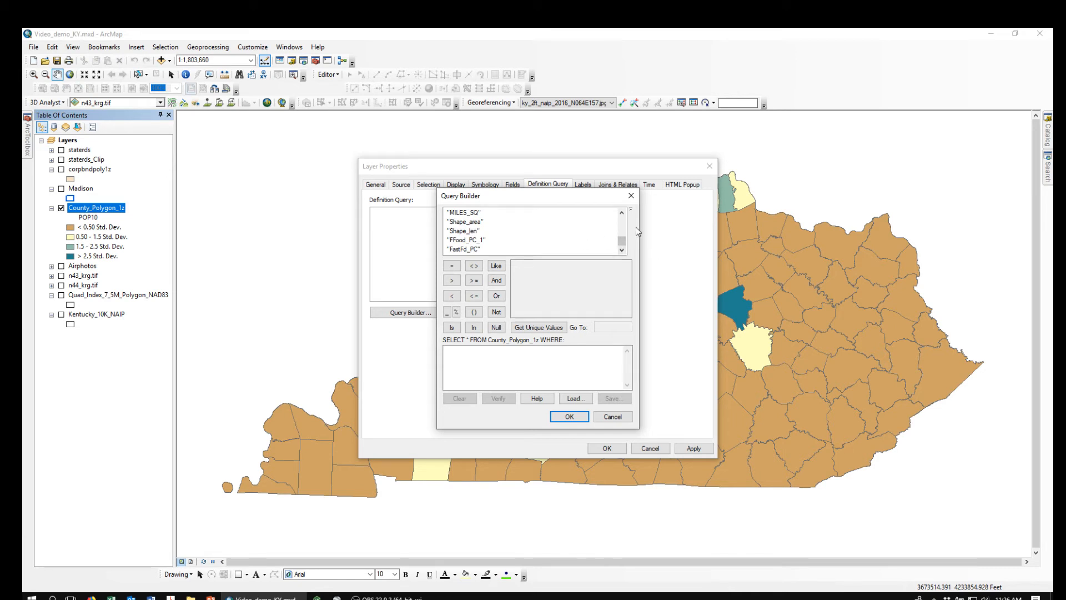
pyautogui.moveTo(621, 214); pyautogui.dragTo(623, 217)
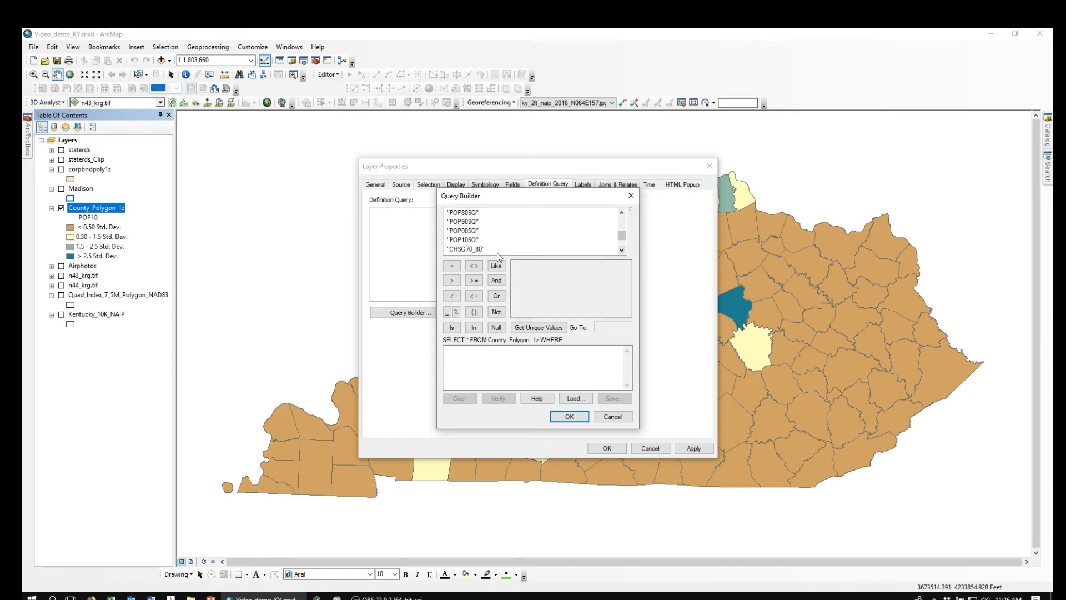
pyautogui.click(622, 214)
pyautogui.click(622, 214)
pyautogui.click(622, 214)
pyautogui.click(622, 215)
pyautogui.click(622, 215)
pyautogui.click(622, 215)
pyautogui.click(621, 215)
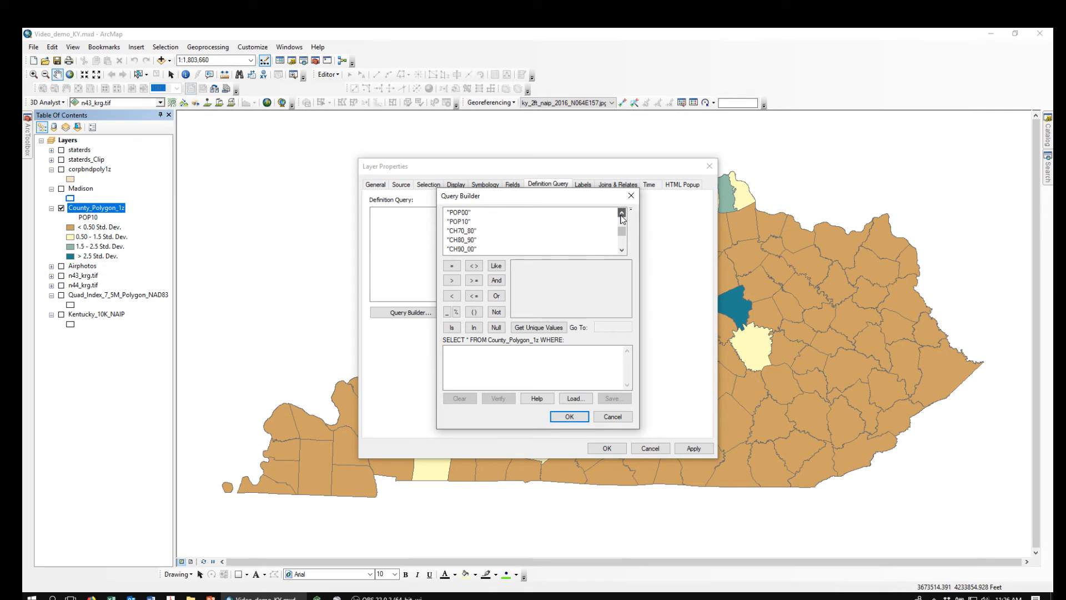
pyautogui.doubleClick(457, 222)
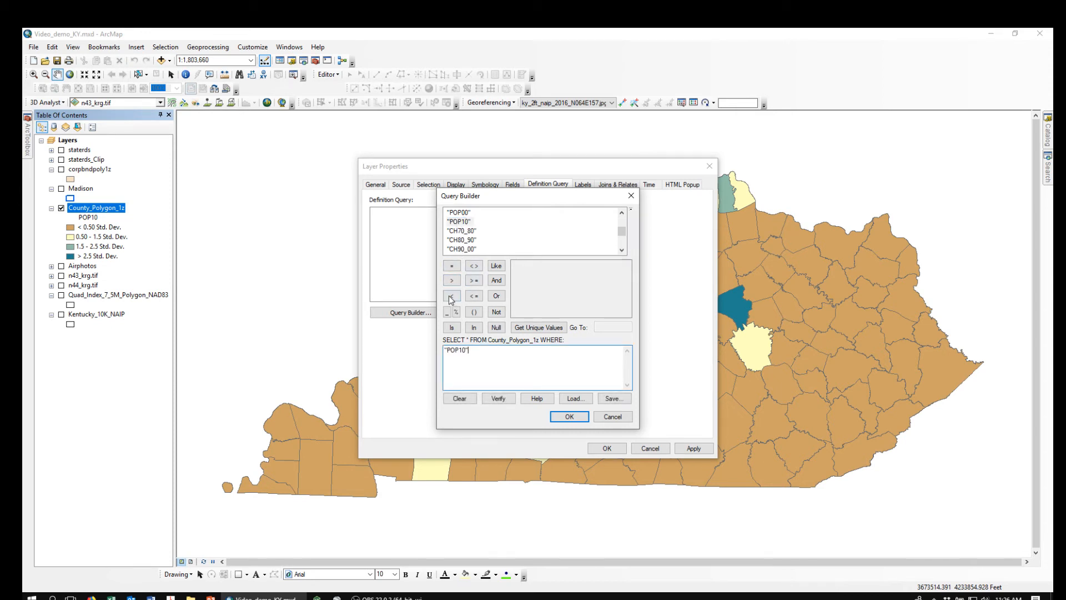
pyautogui.click(451, 297)
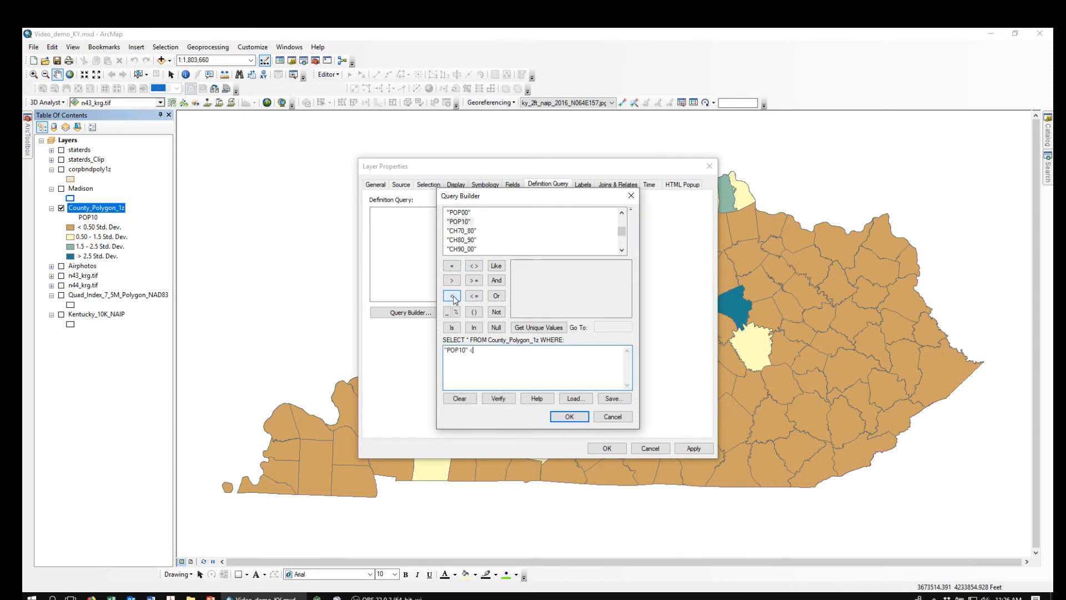
# - Complete the query as "POP10" < "POP70" and apply it together with the new symbology to the county layer
pyautogui.click(622, 213)
pyautogui.click(622, 213)
pyautogui.click(621, 212)
pyautogui.click(622, 213)
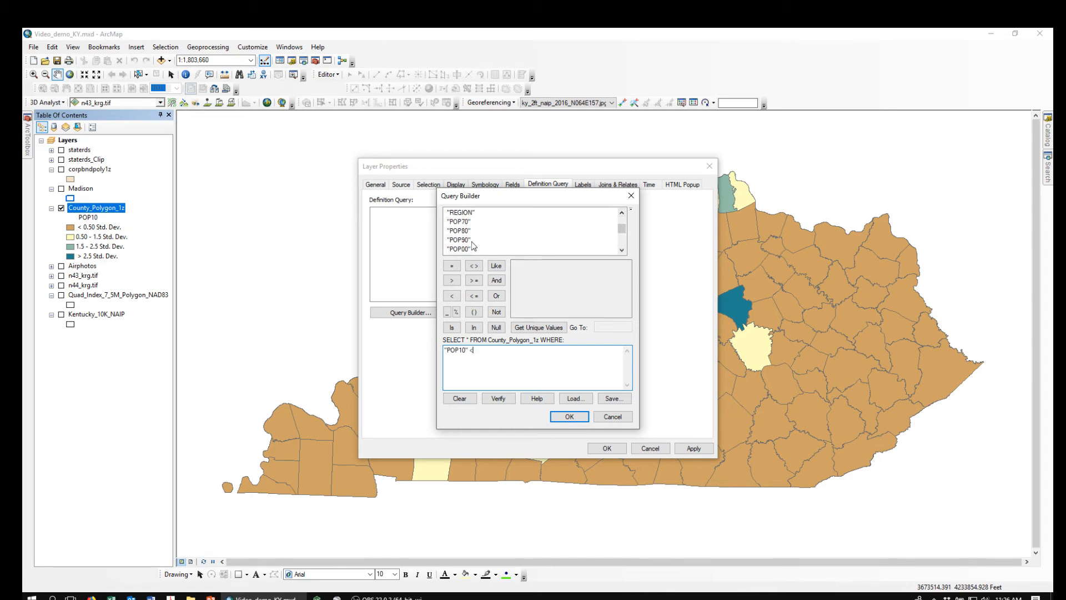
pyautogui.doubleClick(455, 222)
pyautogui.click(567, 417)
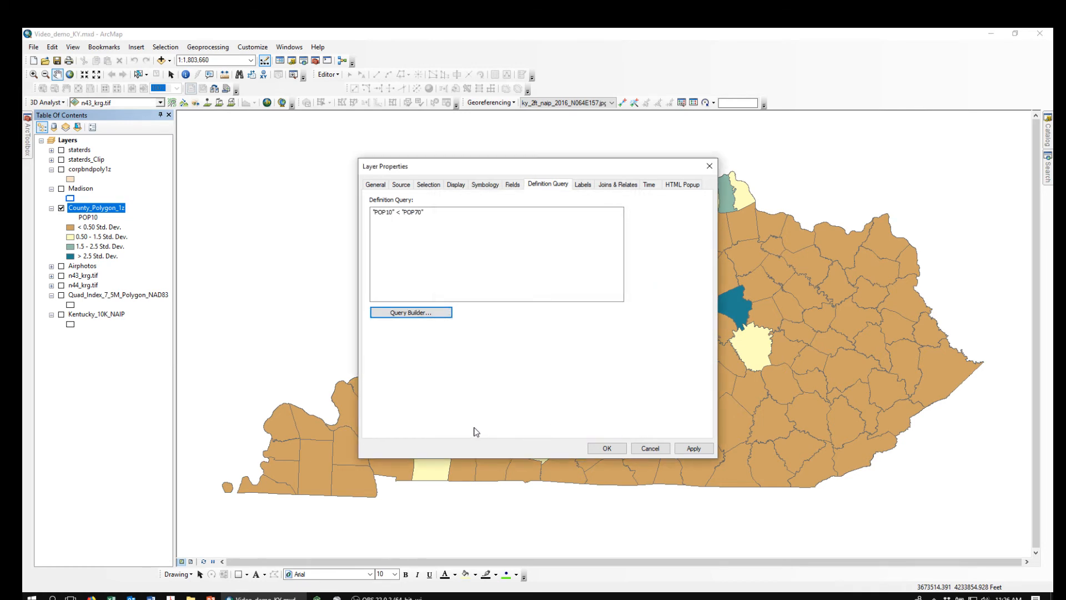
pyautogui.click(605, 448)
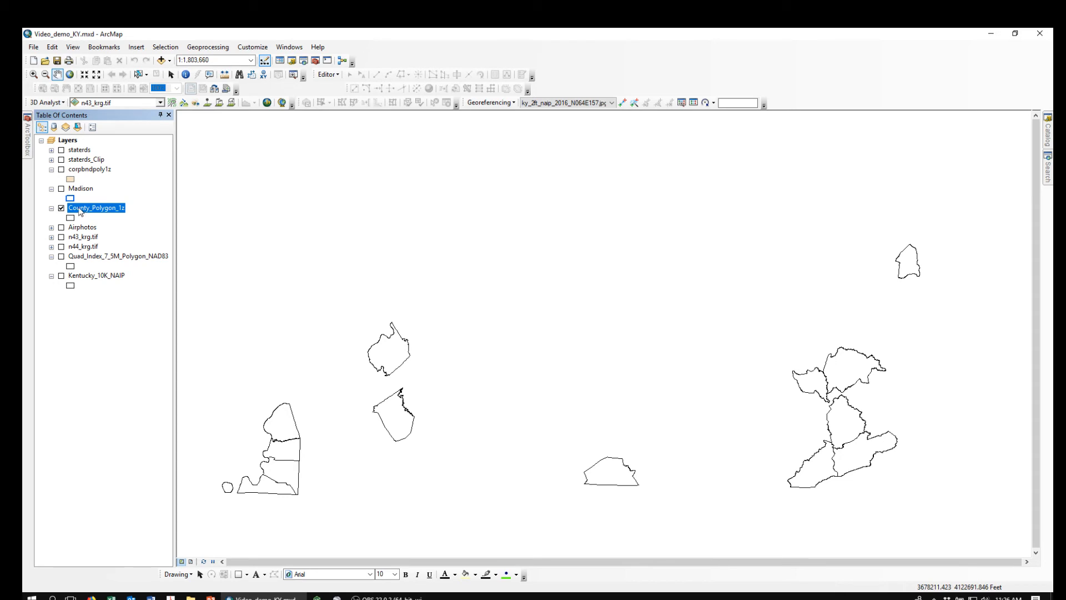
# - Change the County_Polygon_1z layer's single symbol to the Rose fill and apply it to the map
pyautogui.doubleClick(79, 209)
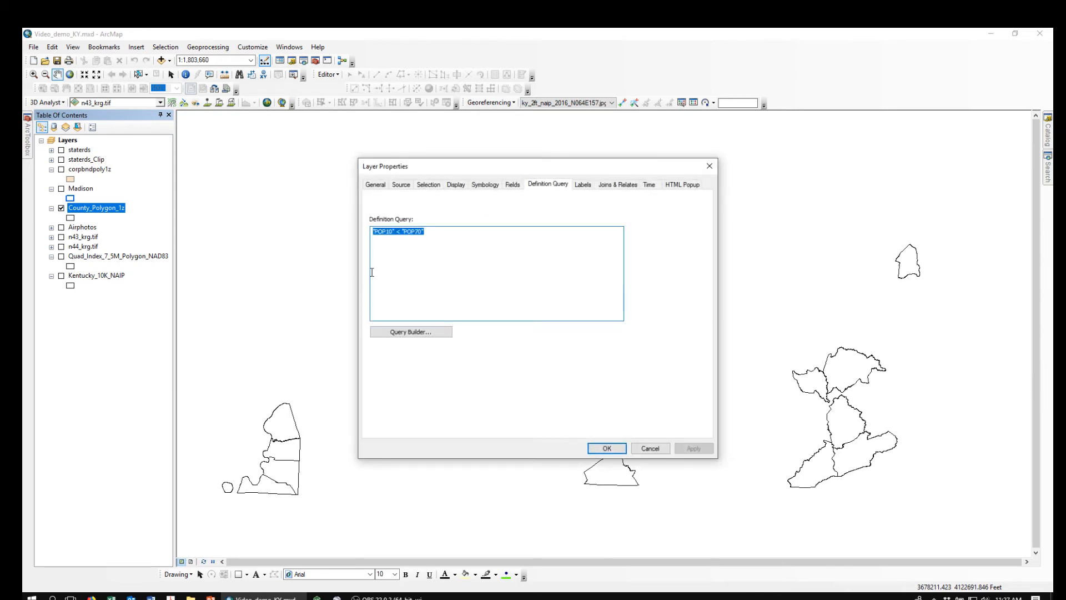
pyautogui.click(491, 187)
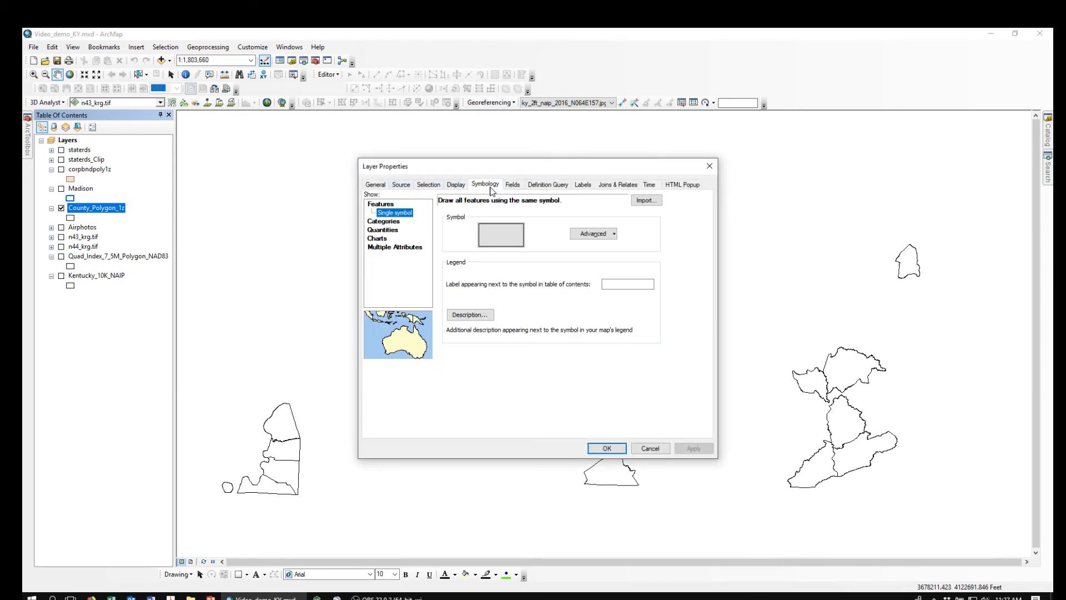
pyautogui.click(501, 234)
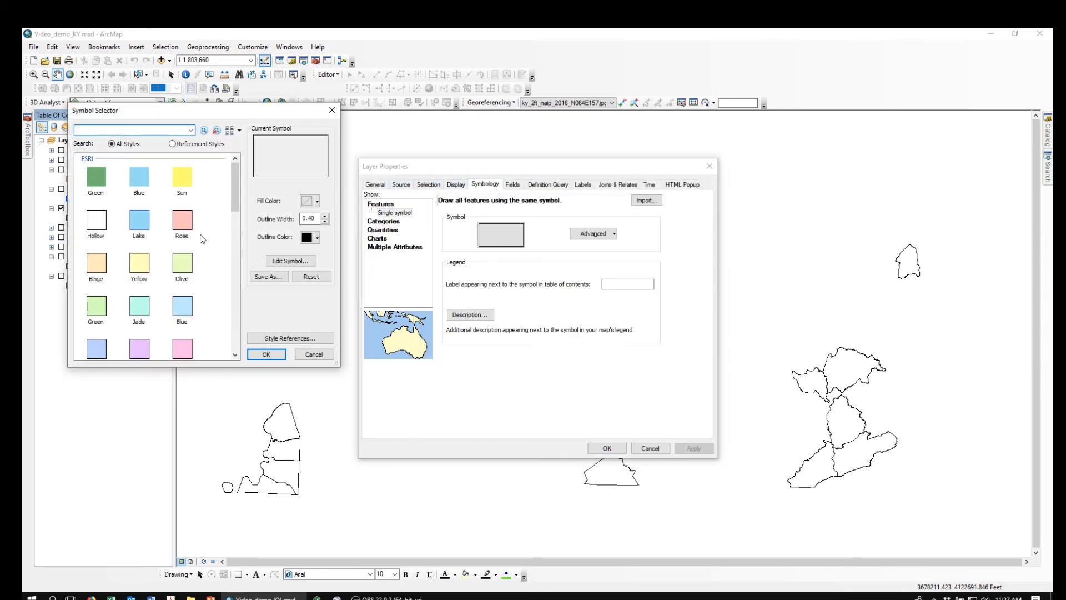
pyautogui.click(180, 223)
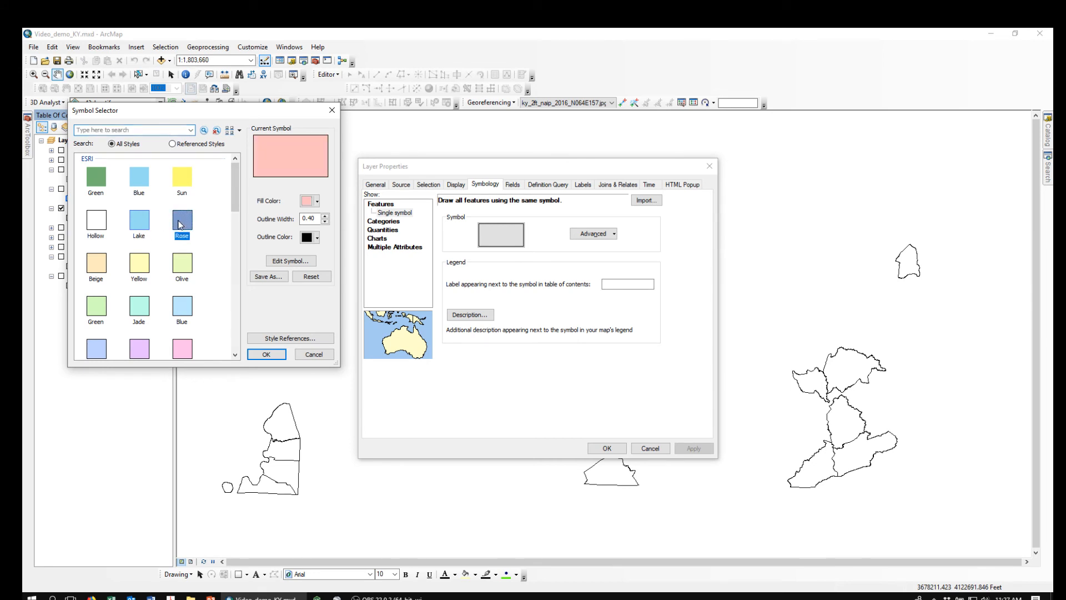
pyautogui.click(266, 353)
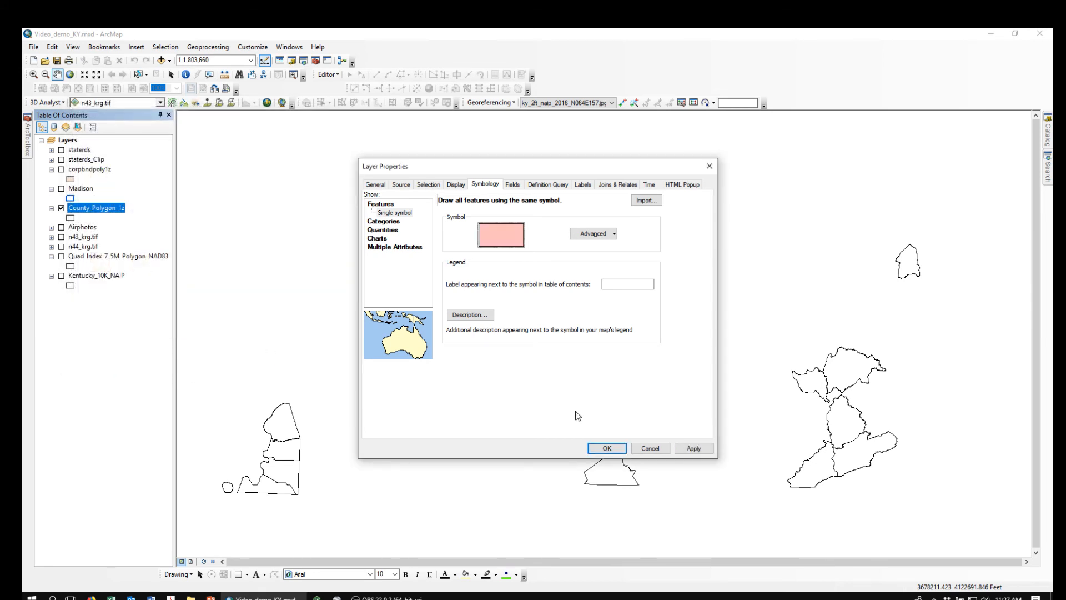
pyautogui.click(608, 448)
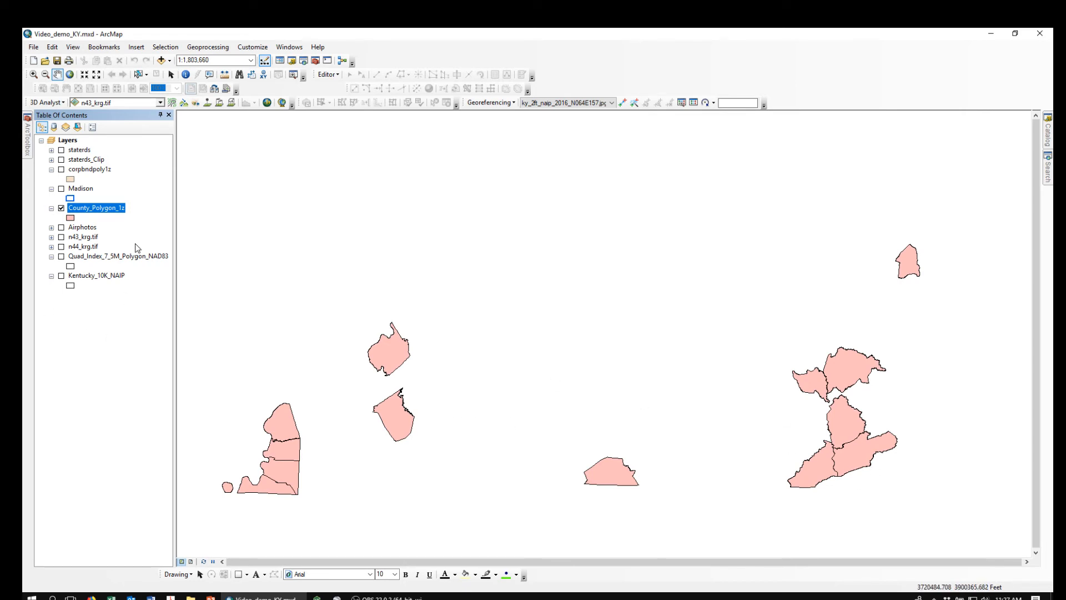
# - Duplicate the County_Polygon_1z layer by copying it and pasting the copy into the map's layers
pyautogui.rightClick(84, 212)
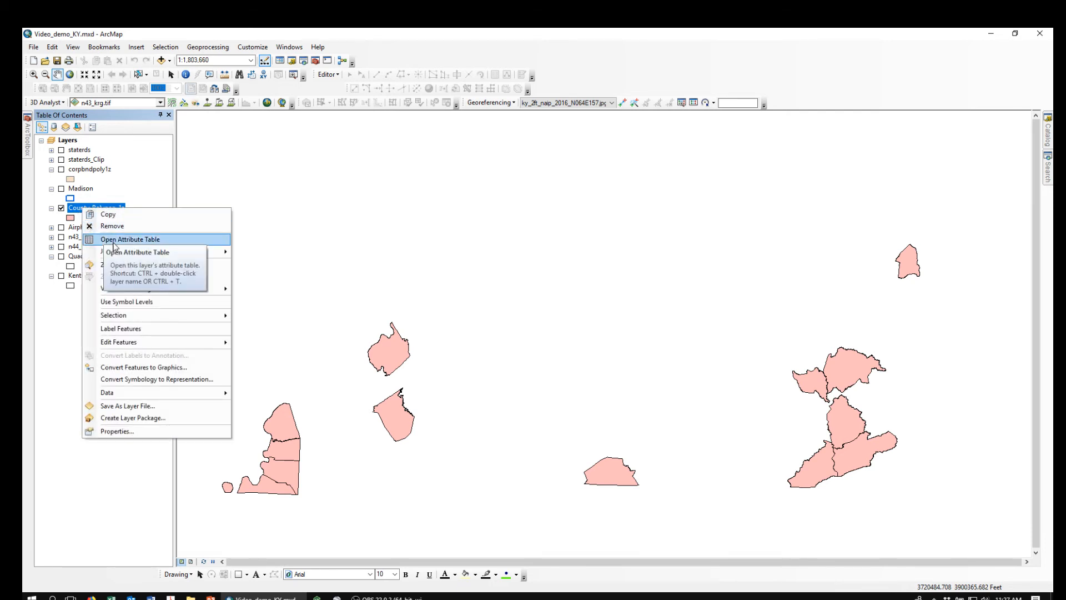
pyautogui.moveTo(121, 249)
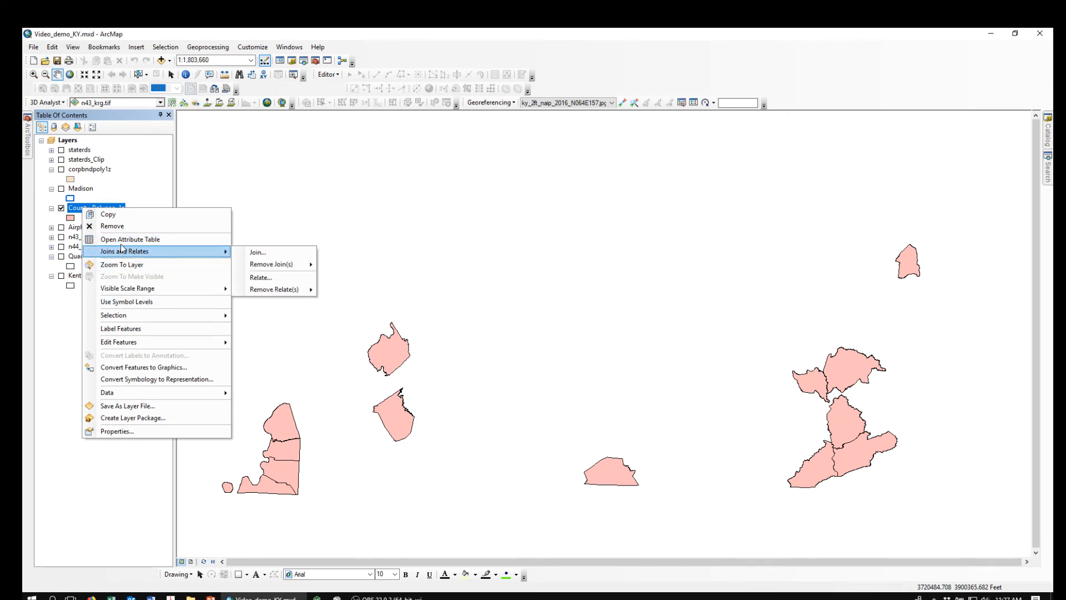
pyautogui.click(111, 217)
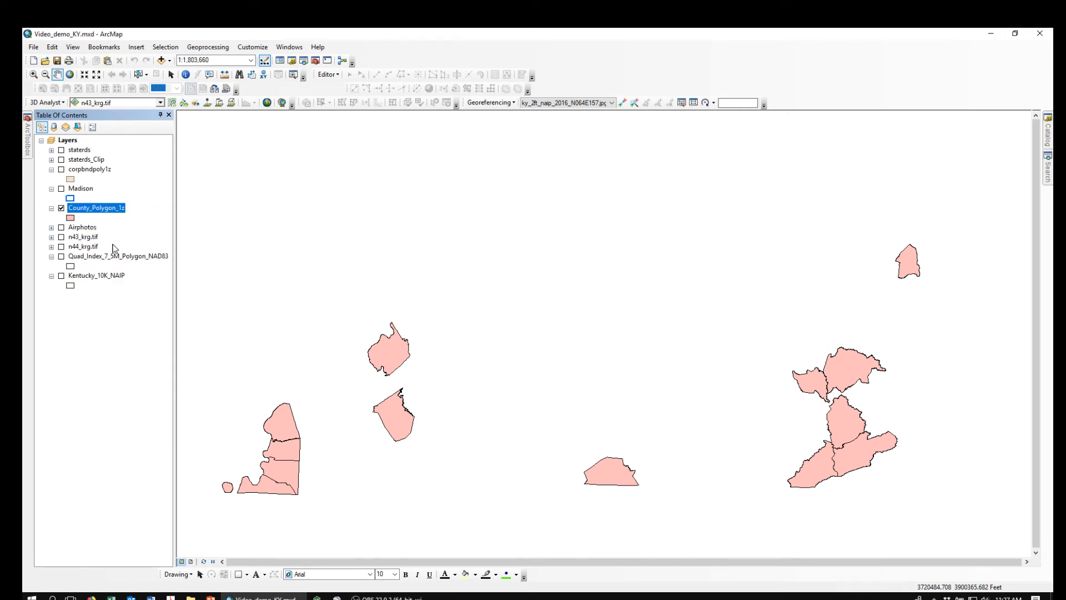
pyautogui.click(115, 303)
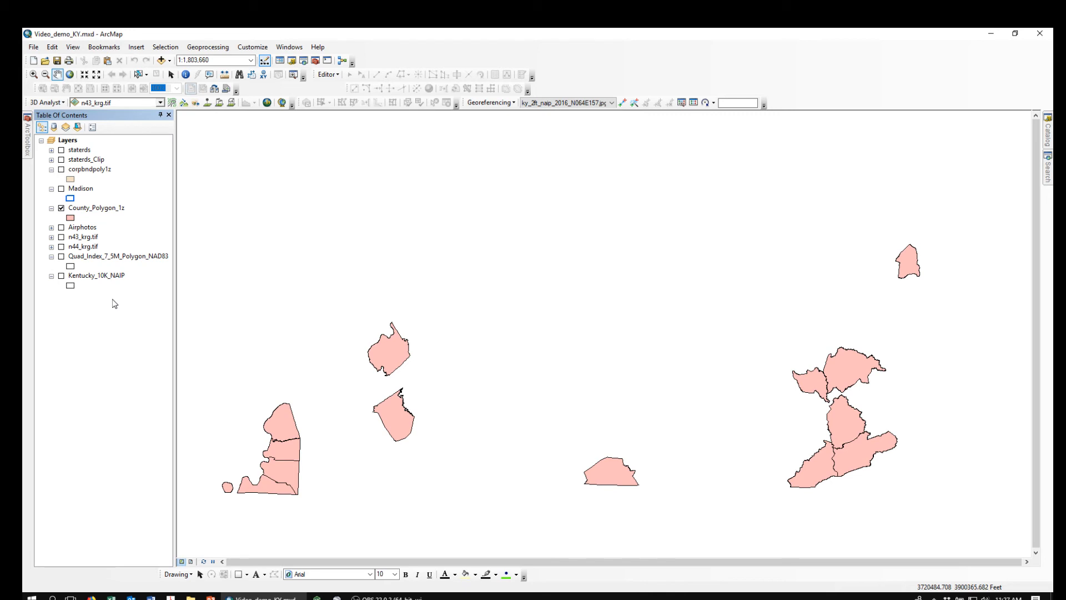
pyautogui.rightClick(93, 212)
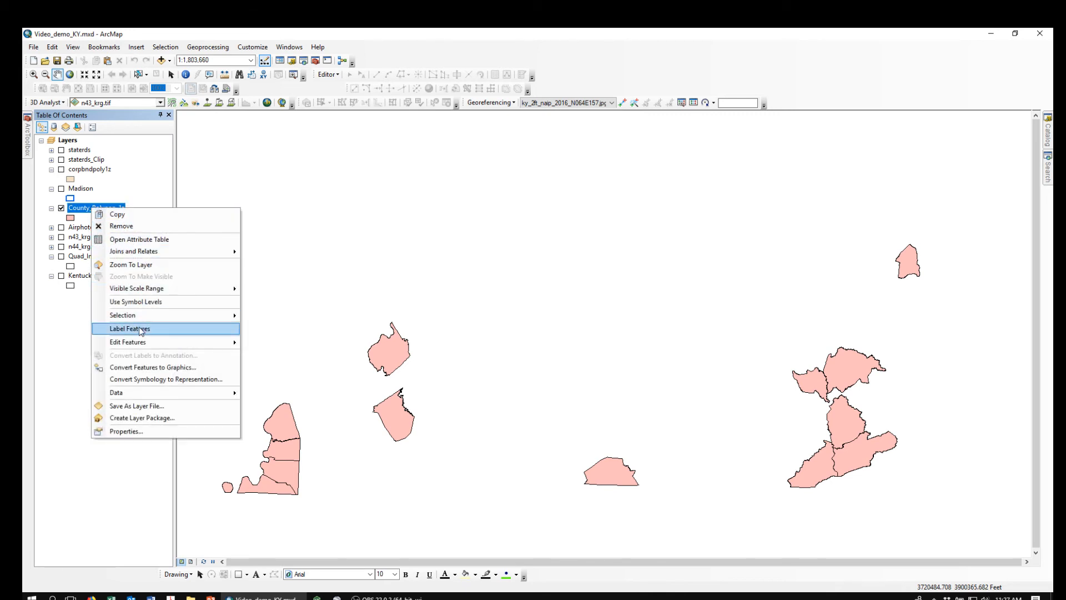
pyautogui.click(90, 457)
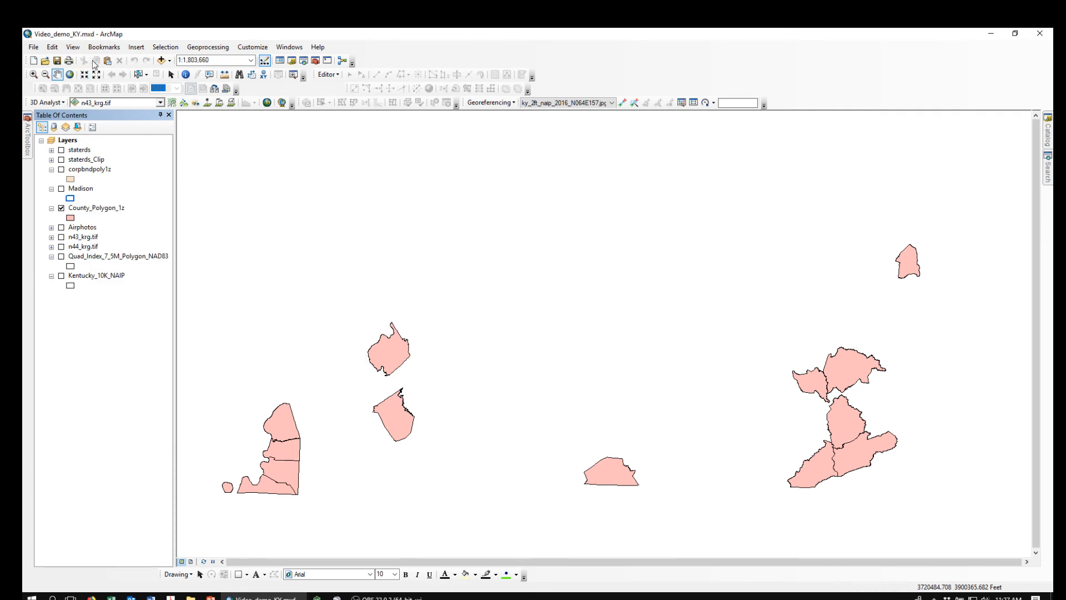
pyautogui.click(53, 48)
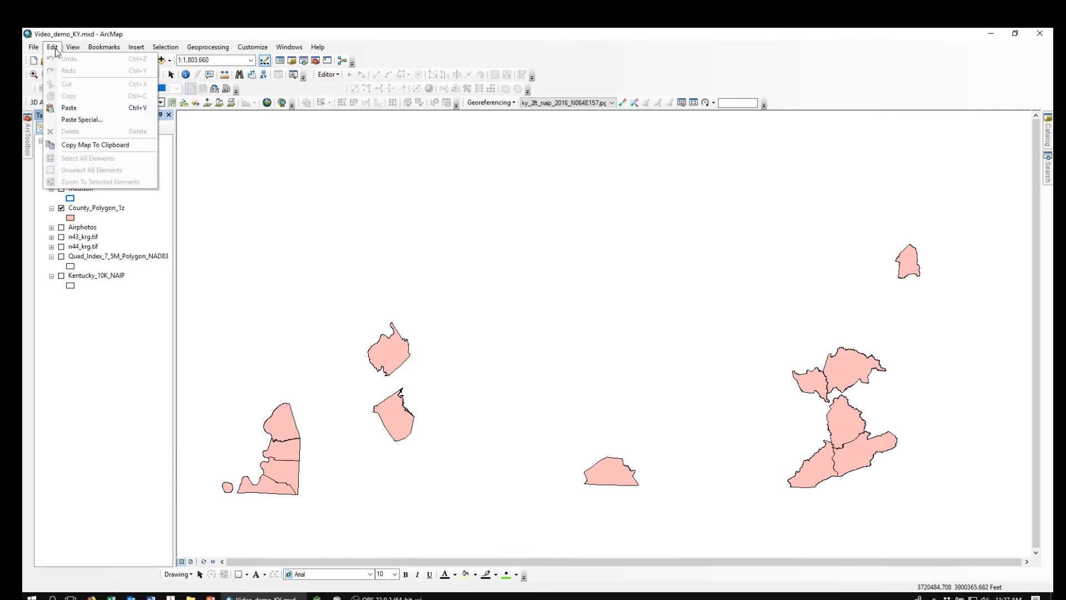
pyautogui.click(69, 108)
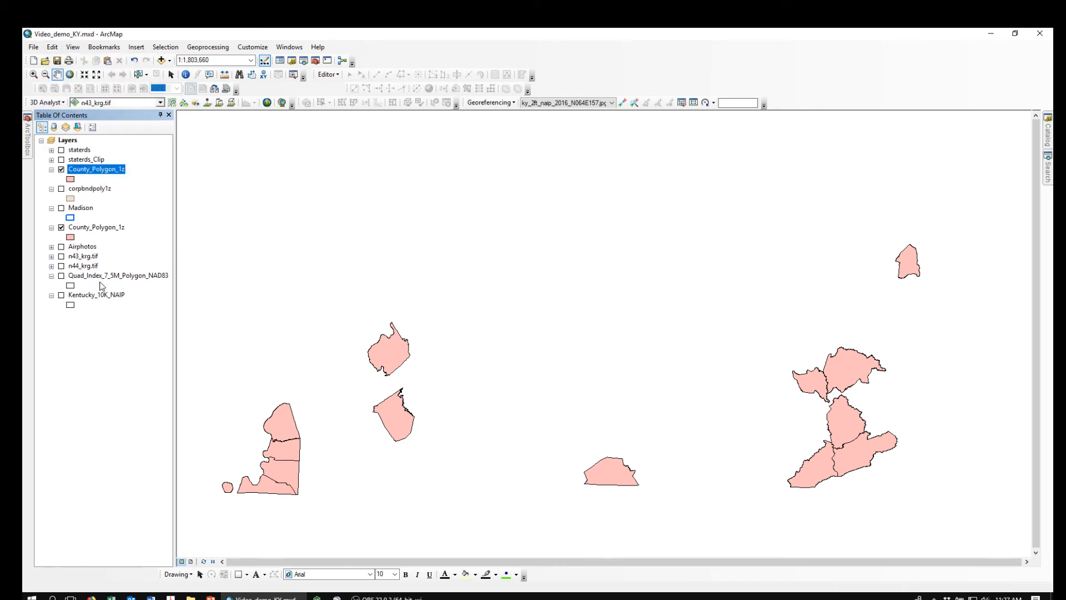
# - Set the pasted County_Polygon_1z copy's symbol to Hollow and delete its definition query so every county is drawn
pyautogui.doubleClick(84, 173)
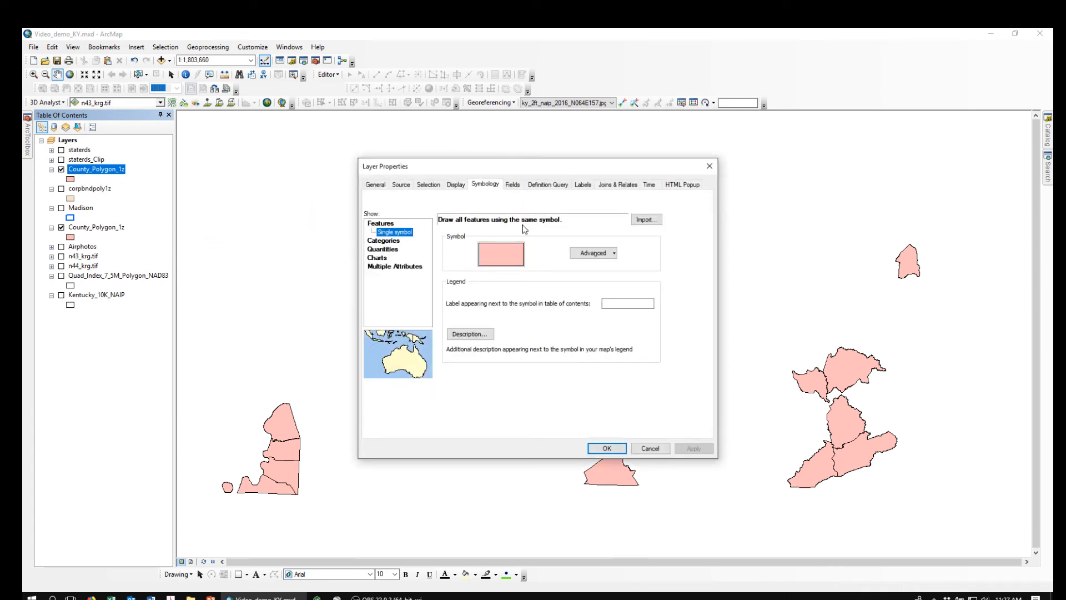
pyautogui.click(502, 254)
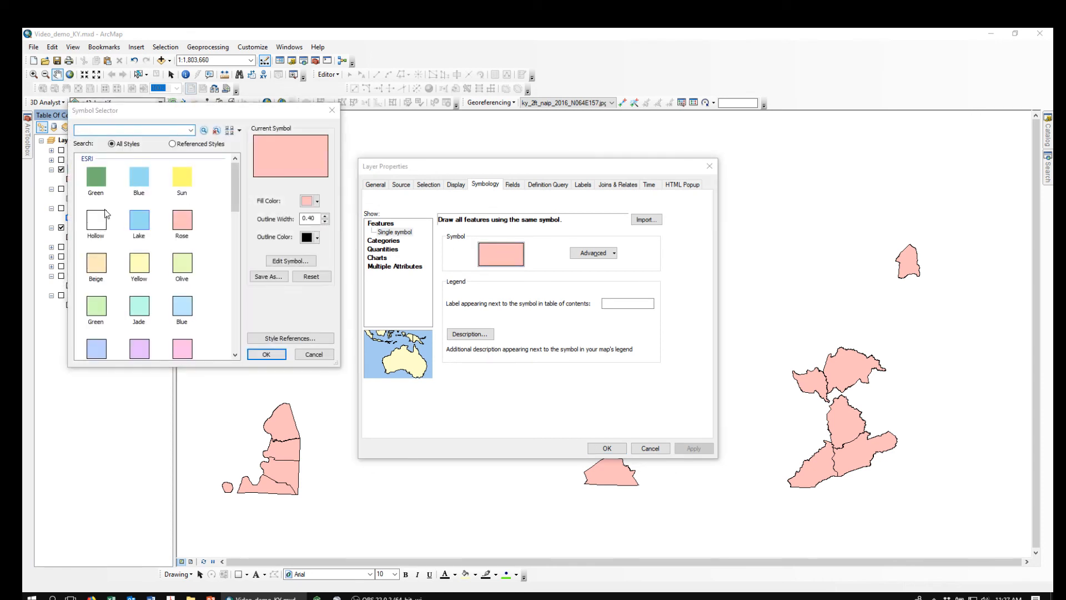
pyautogui.click(97, 221)
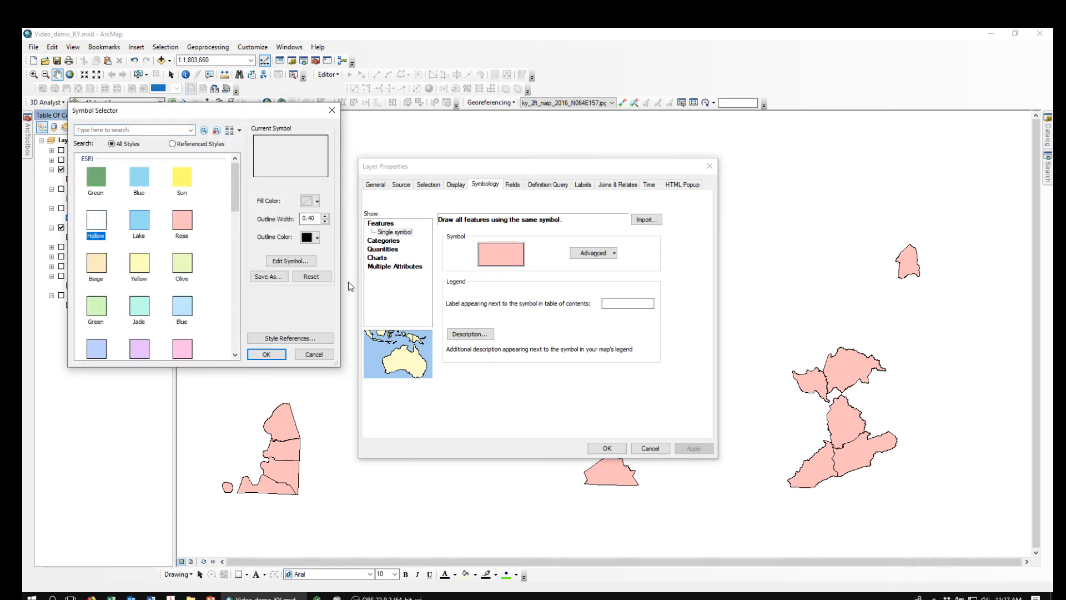
pyautogui.click(266, 355)
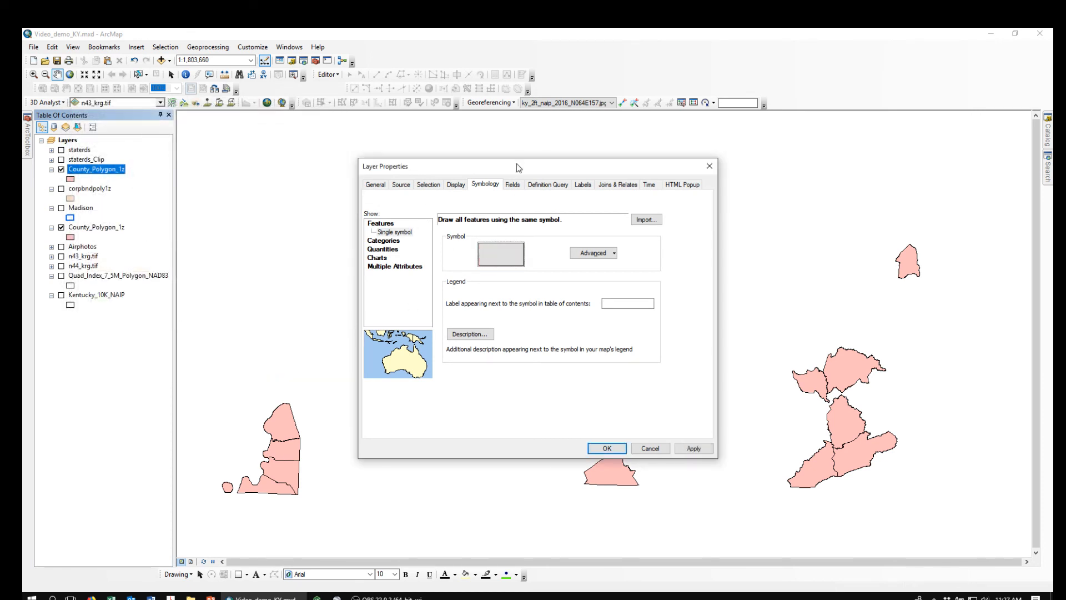
pyautogui.click(552, 185)
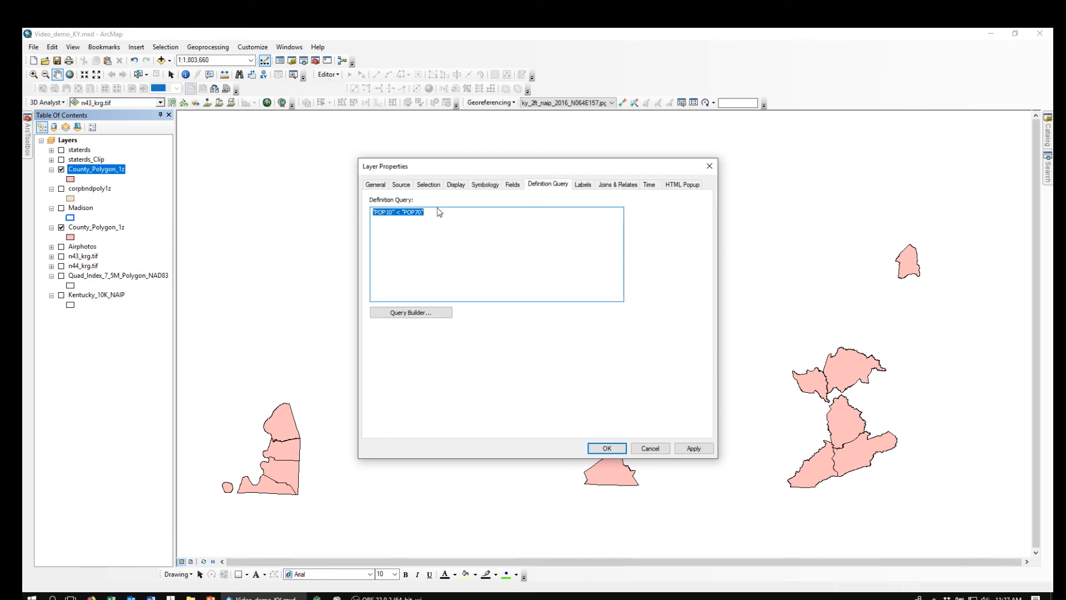
pyautogui.press('Delete')
pyautogui.click(607, 449)
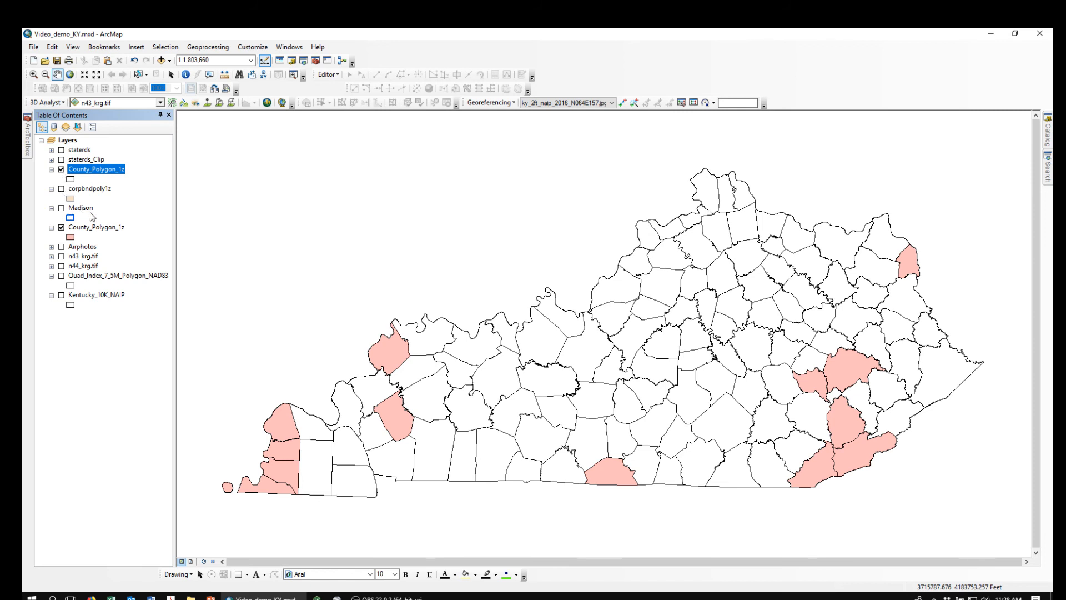
# - Hide the Rose county layer and symbolize the hollow copy with graduated colors, using POP10 as the value field
pyautogui.click(62, 228)
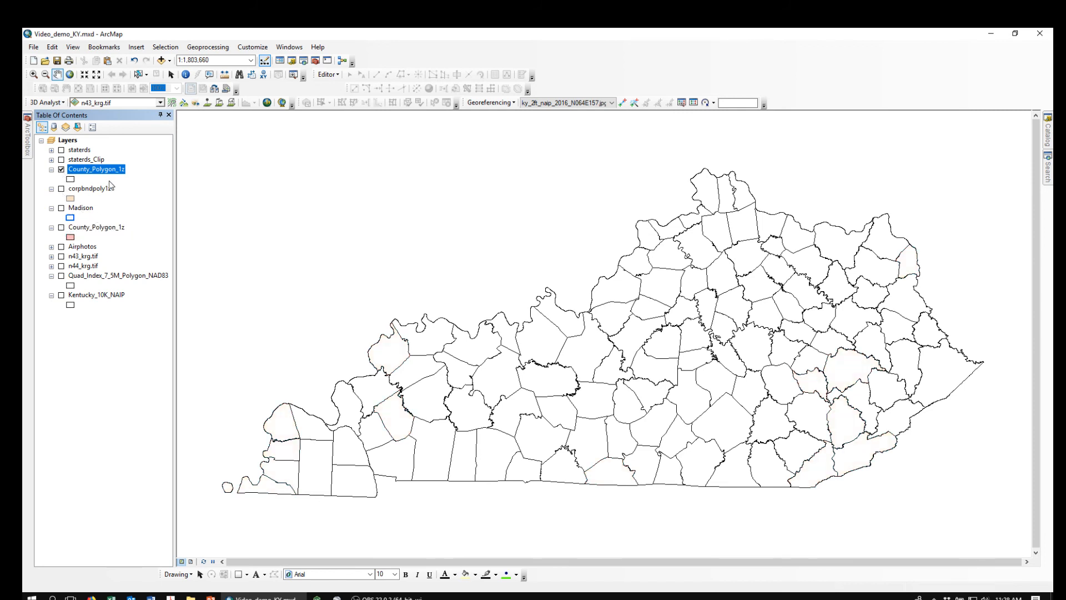
pyautogui.doubleClick(92, 171)
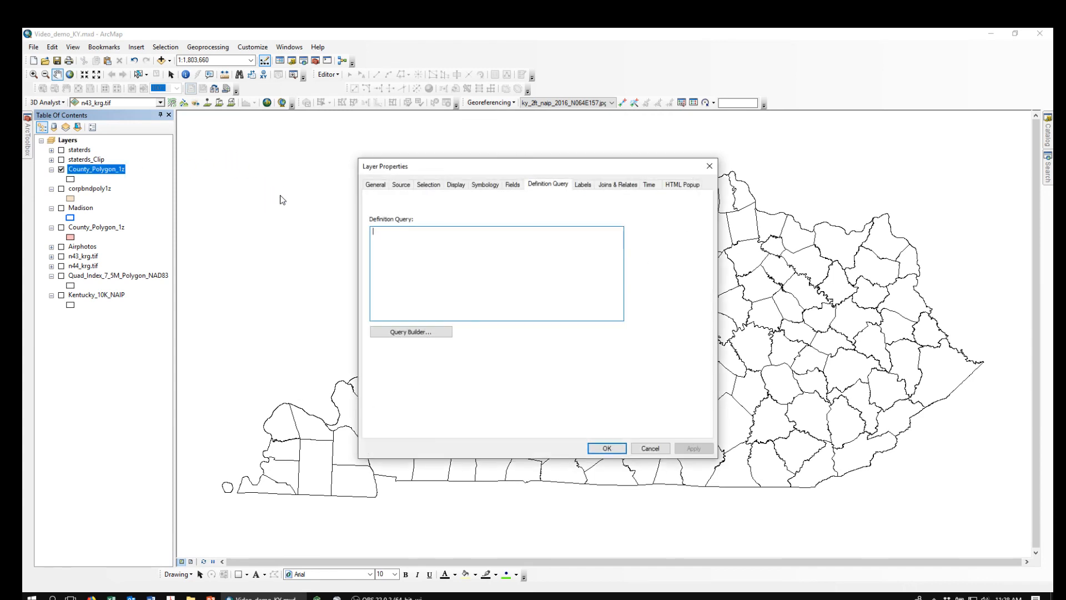
pyautogui.click(490, 188)
pyautogui.click(381, 231)
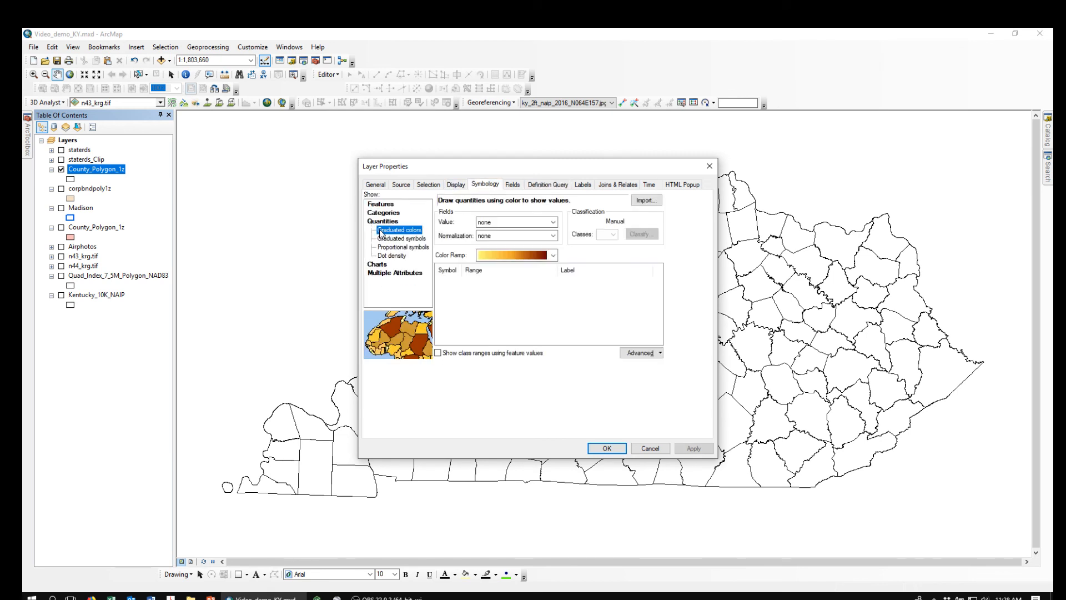
pyautogui.click(554, 222)
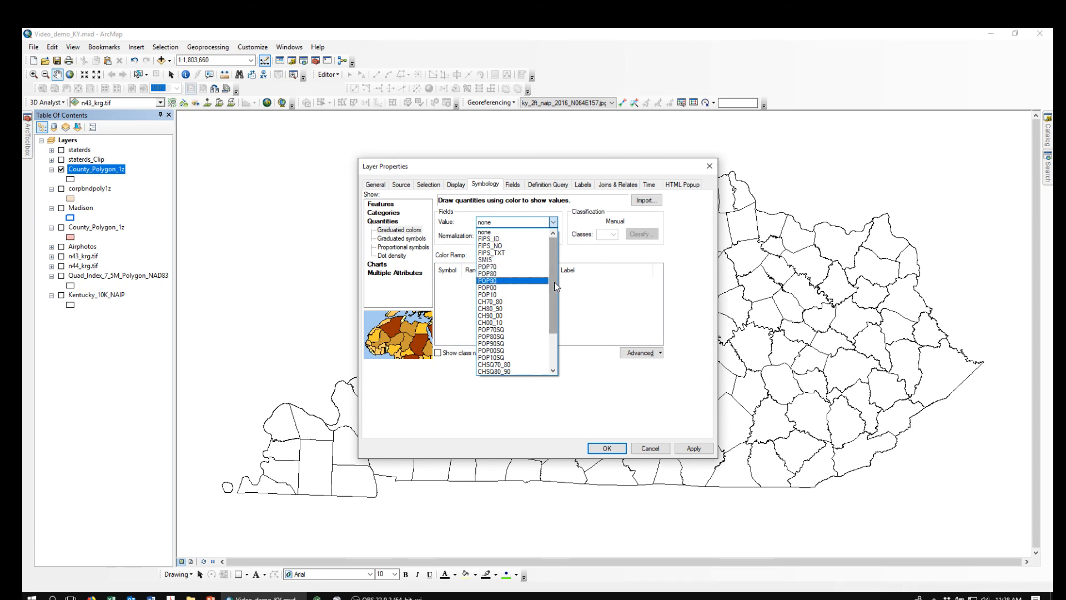
pyautogui.scroll(-3, 554, 289)
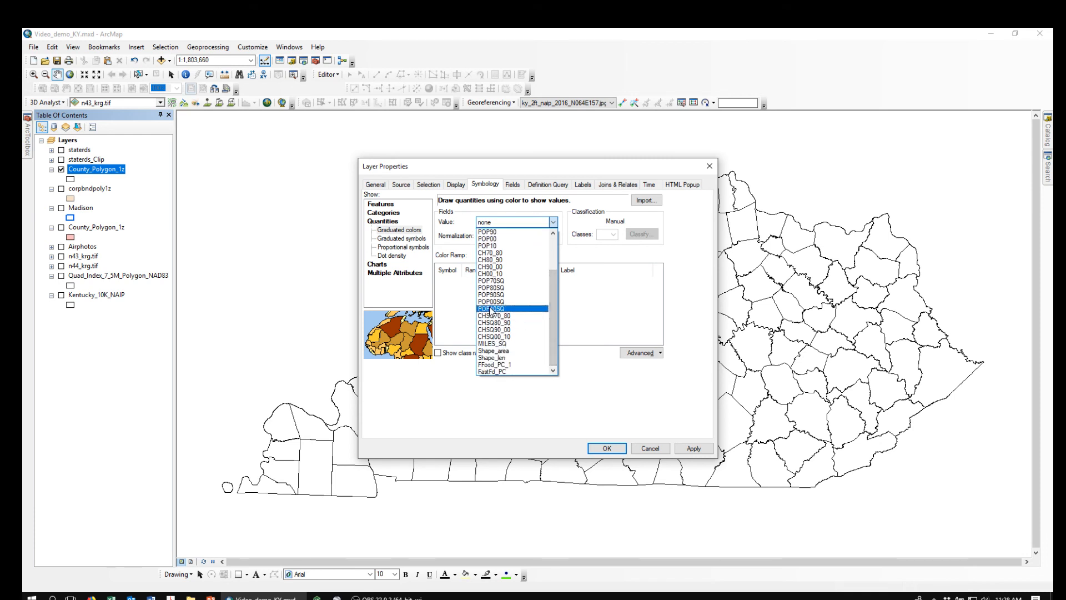
pyautogui.click(483, 247)
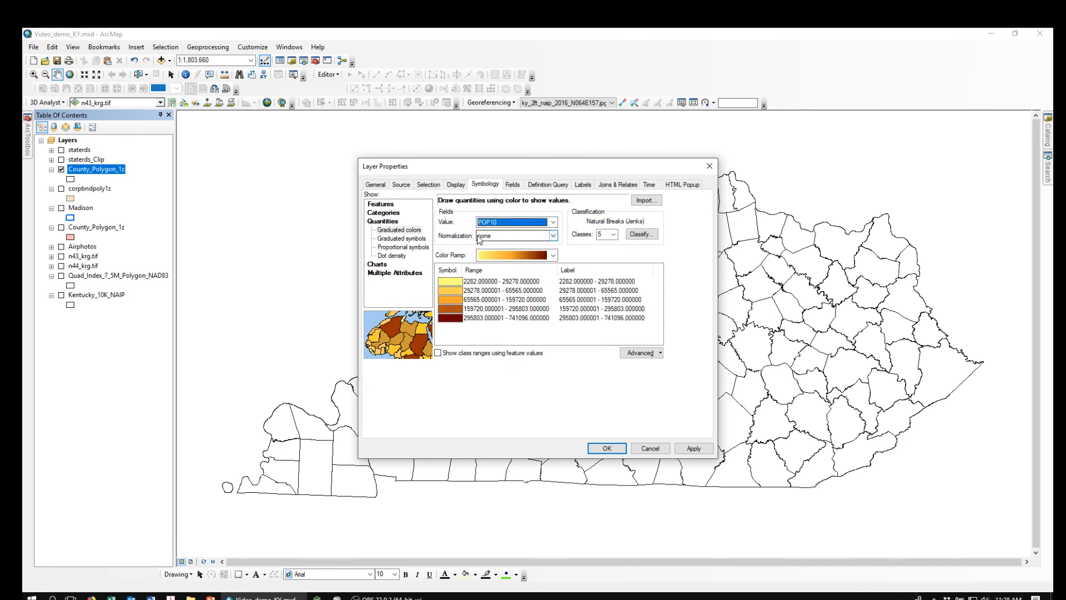
# - Normalize the POP10 values by MILES_SQ and apply the graduated colors to the county layer
pyautogui.click(554, 236)
pyautogui.scroll(-5, 549, 345)
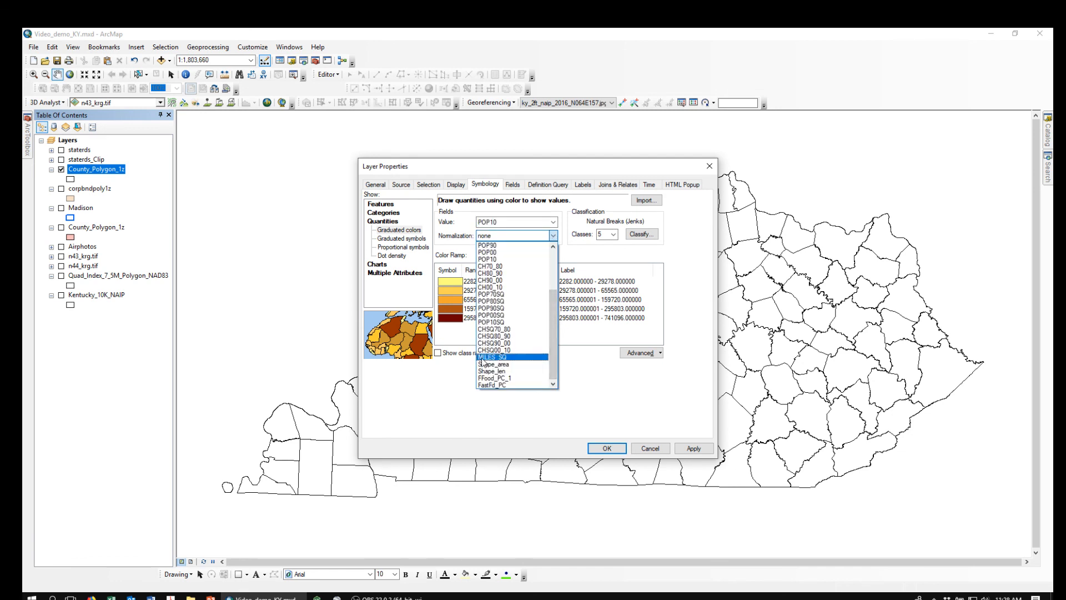
pyautogui.click(505, 357)
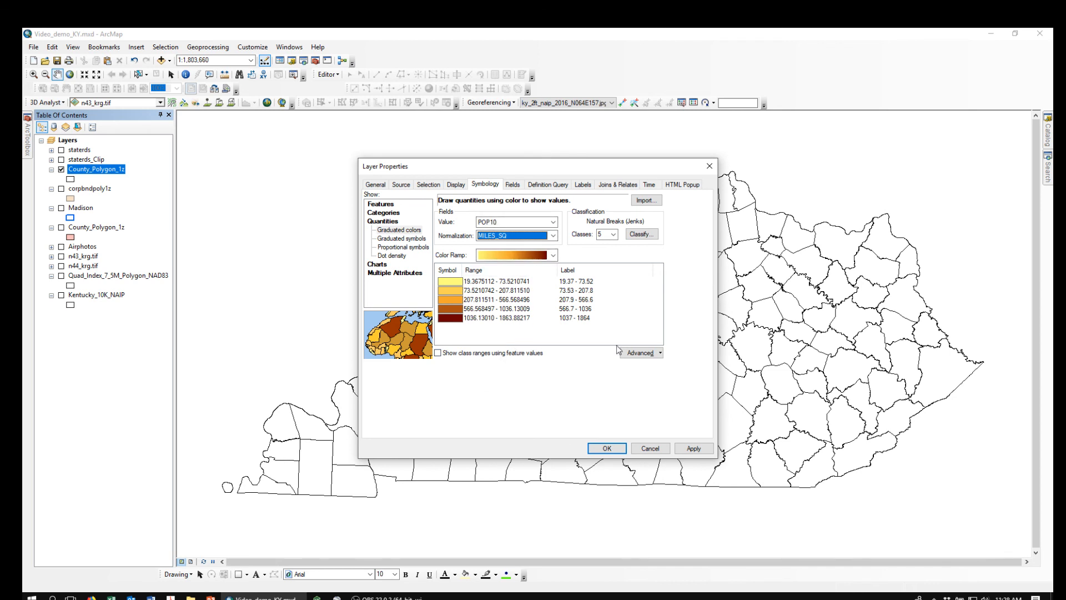
pyautogui.click(606, 449)
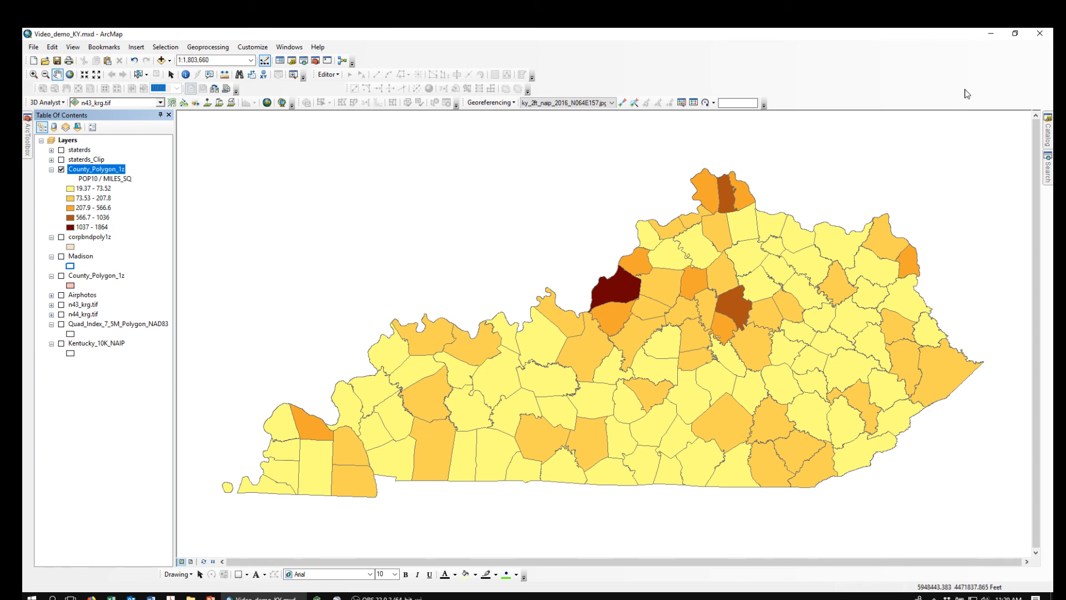
pyautogui.click(991, 33)
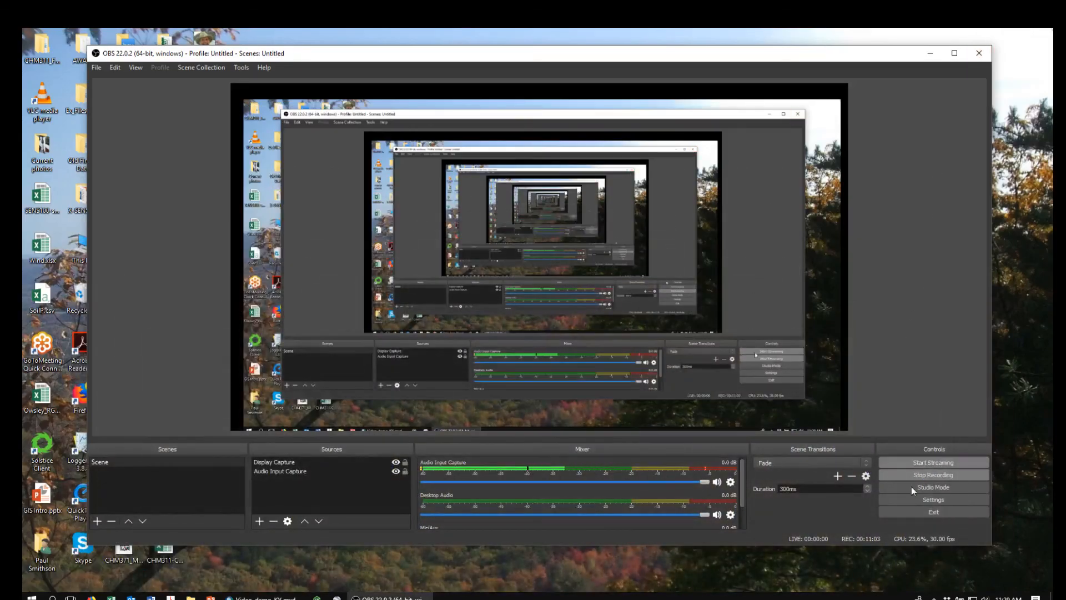